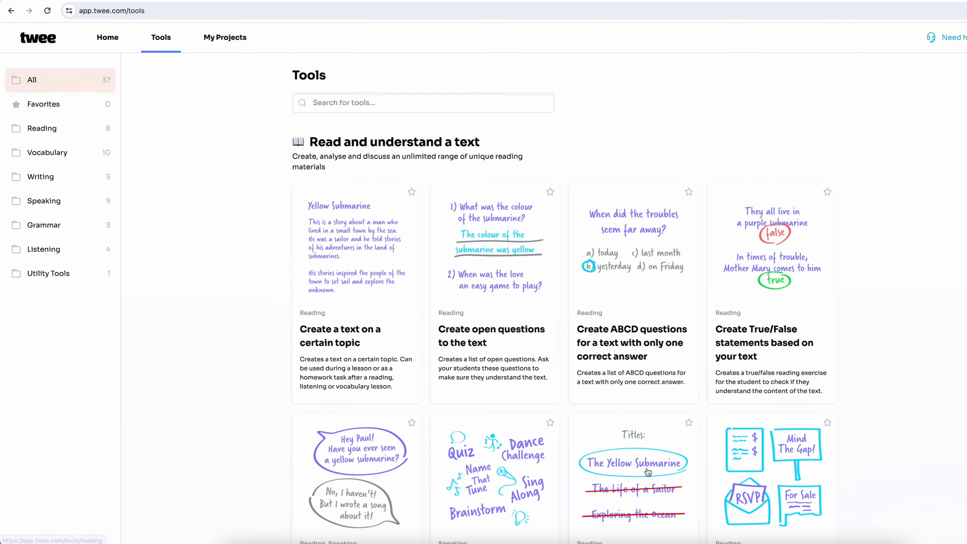
Open the Audio & Video Question Creator from the Watch and Listen tools
scroll(350, 339, "down", 10)
scroll(350, 339, "down", 10)
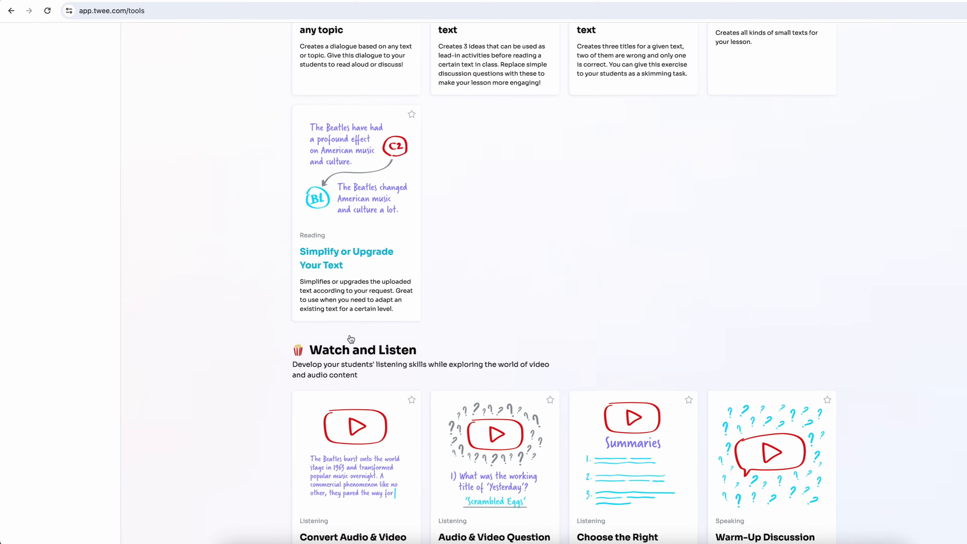
scroll(351, 338, "down", 3)
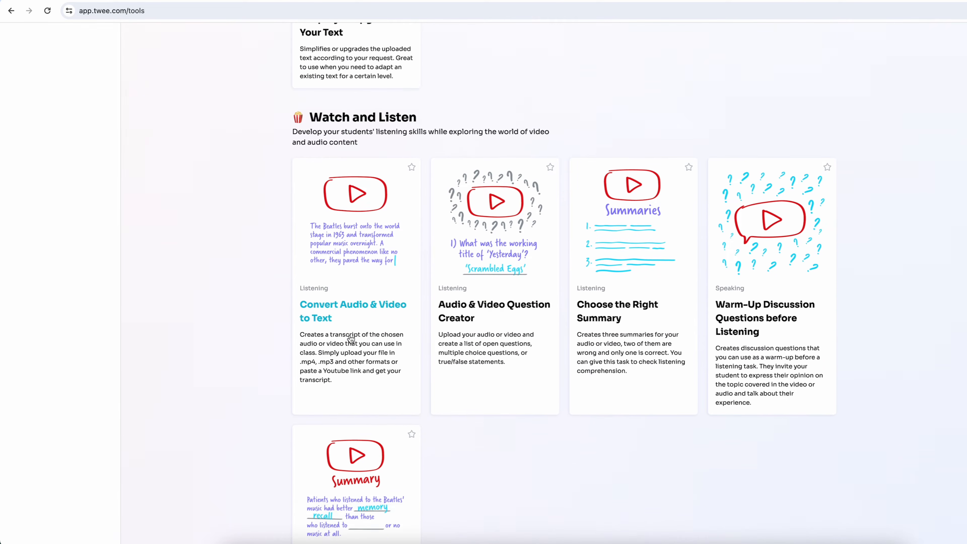
scroll(350, 339, "up", 1)
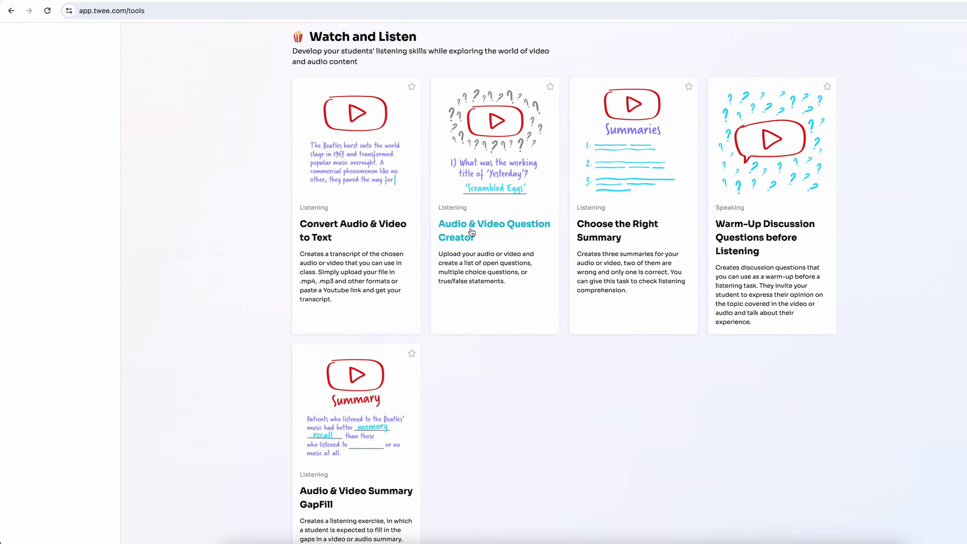
left_click(490, 255)
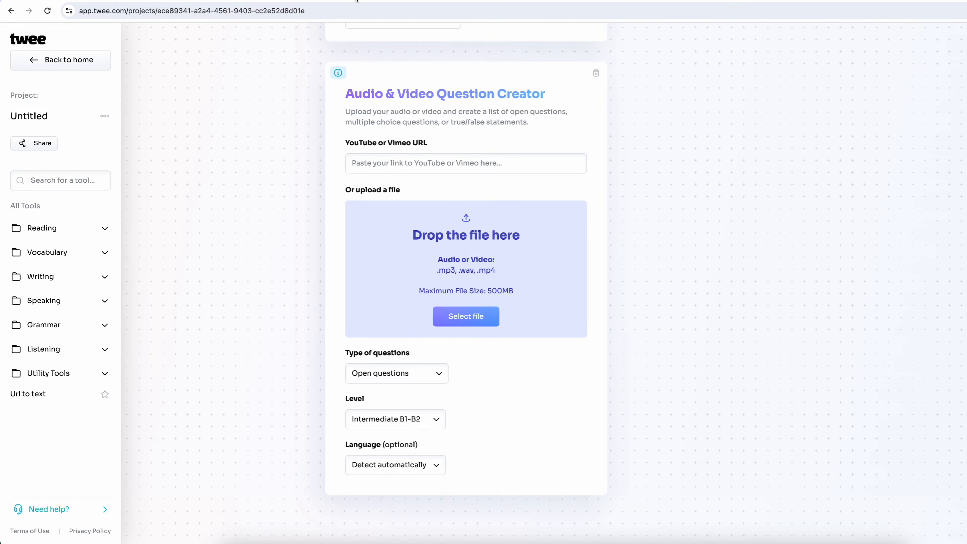
Copy the link of the TED-Ed "Why don't 'tough' and 'dough' rhyme?" YouTube video and paste it as the source video URL
left_click(356, 0)
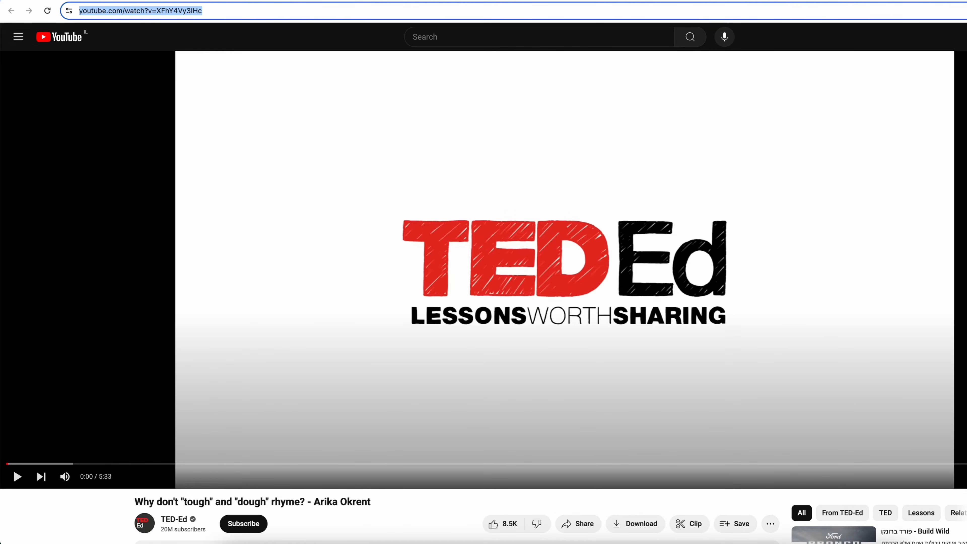
key("ctrl+shift+Tab")
left_click(384, 155)
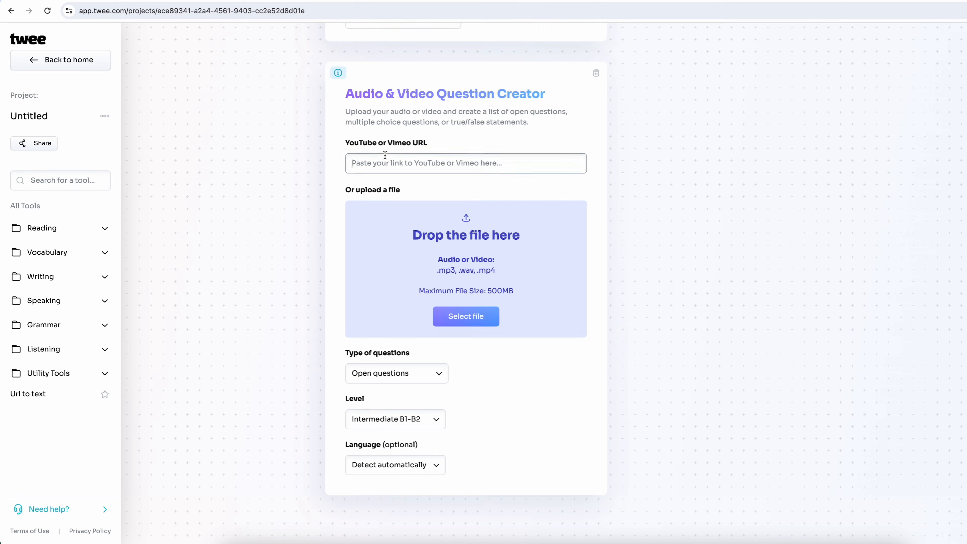
key("ctrl+v")
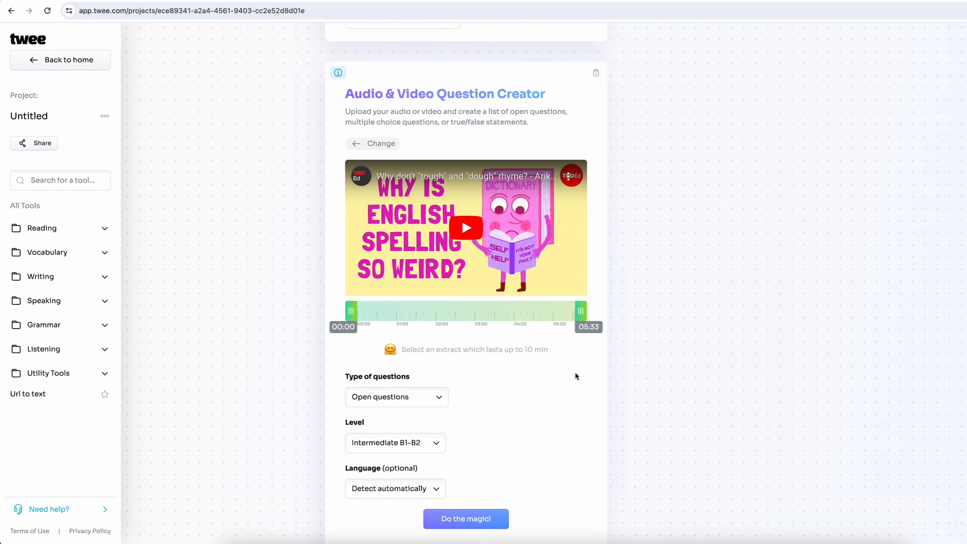
Generate open questions at Intermediate B1-B2 level from the full 00:00–05:33 video extract
mouse_move(582, 312)
left_mouse_down()
mouse_move(491, 312)
mouse_move(585, 315)
left_mouse_up()
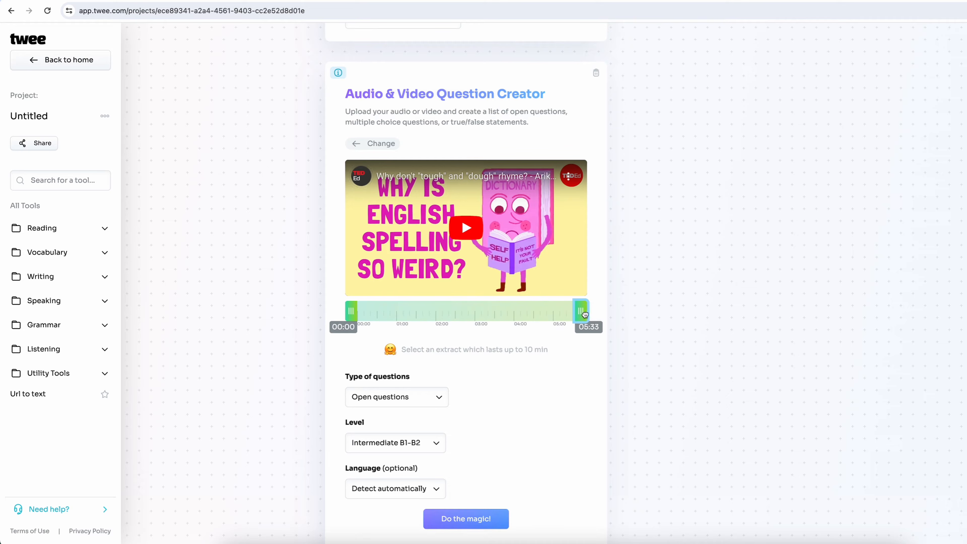
left_click(353, 313)
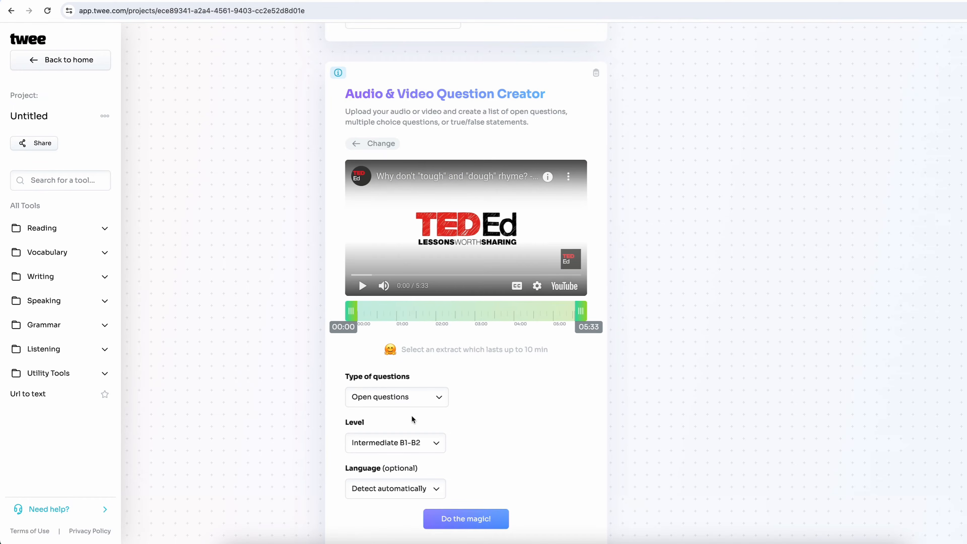
left_click(430, 399)
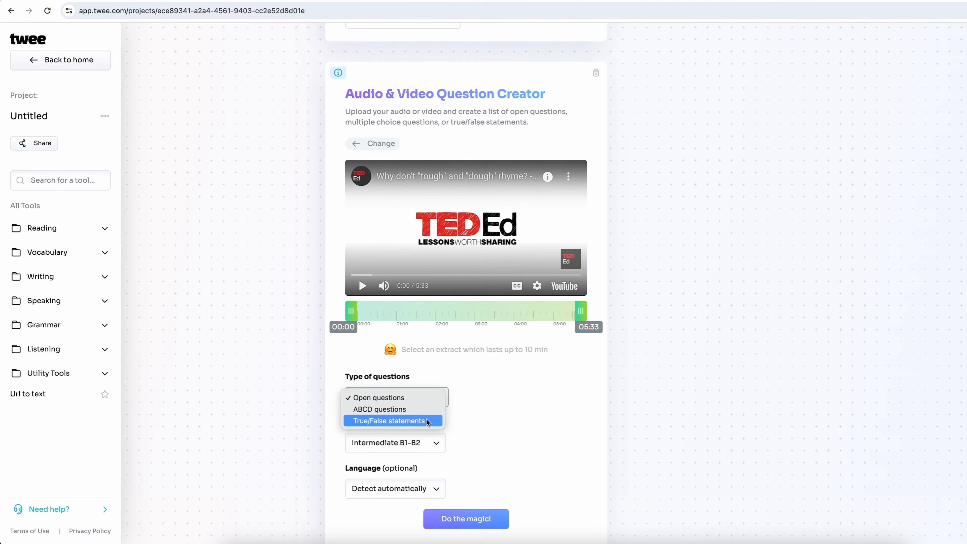
left_click(429, 401)
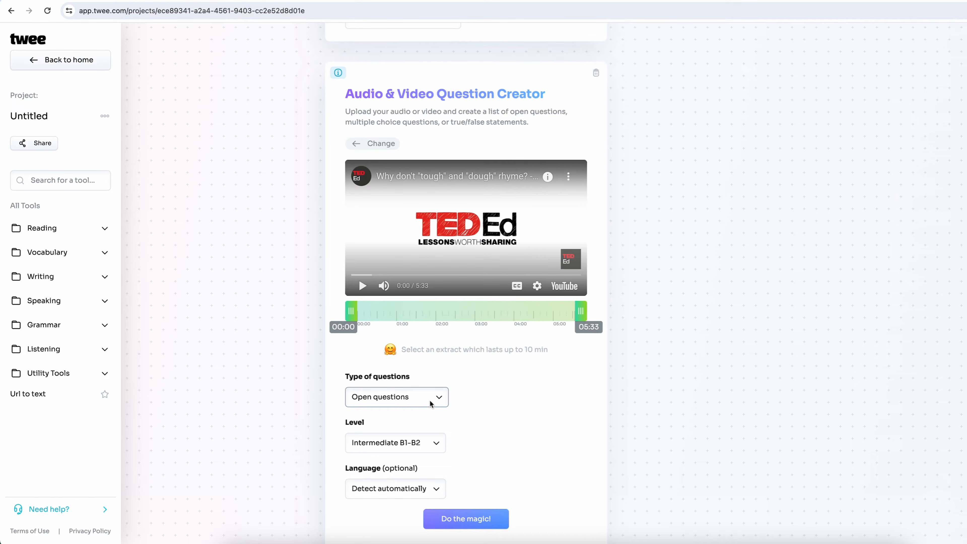
left_click(435, 443)
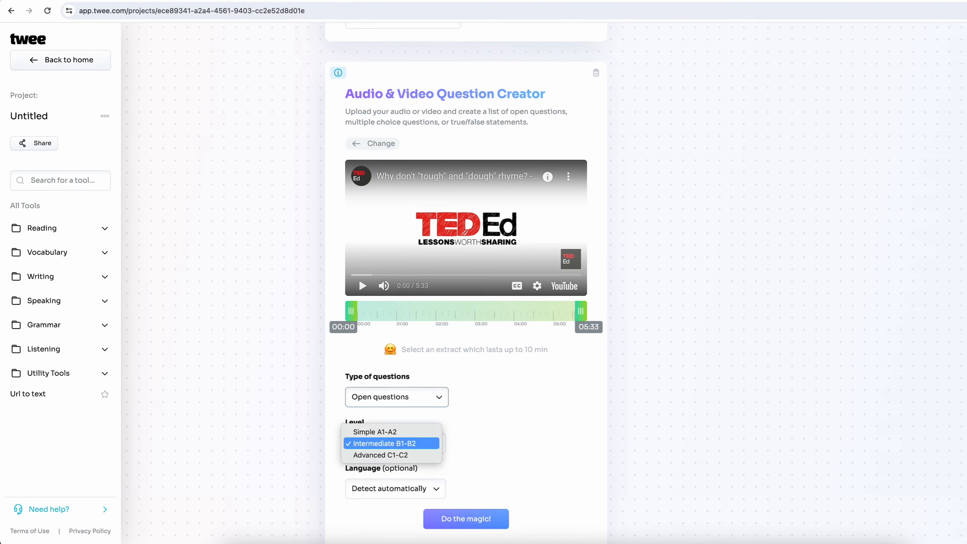
left_click(437, 445)
left_click(475, 520)
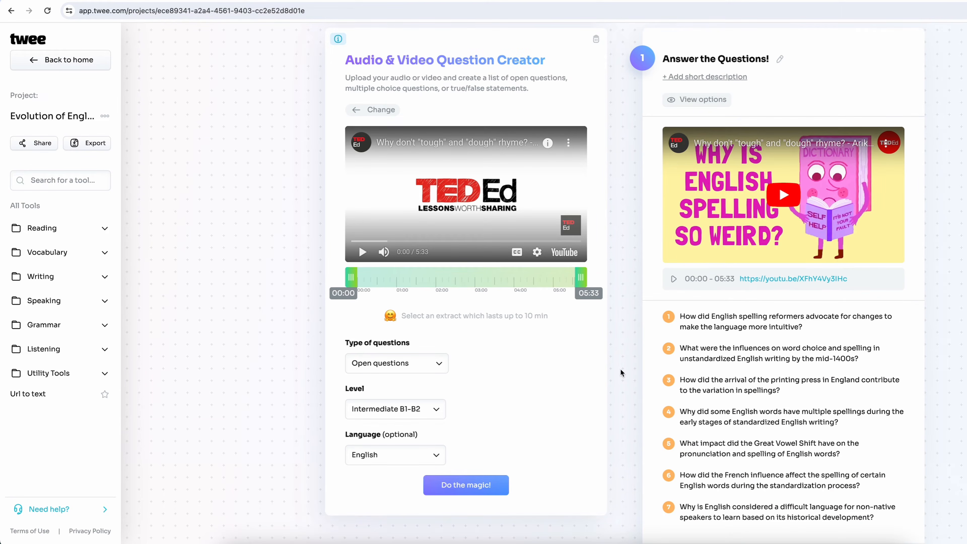
Change the type of questions to ABCD questions and generate a new question set from the same video
scroll(620, 369, "down", 3)
scroll(620, 368, "up", 3)
scroll(620, 371, "down", 1)
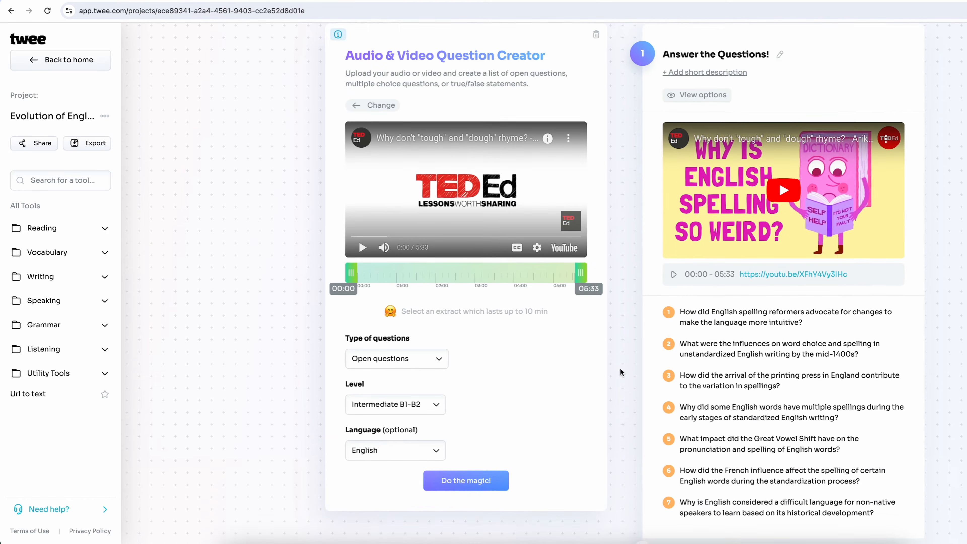
left_click(438, 361)
left_click(436, 371)
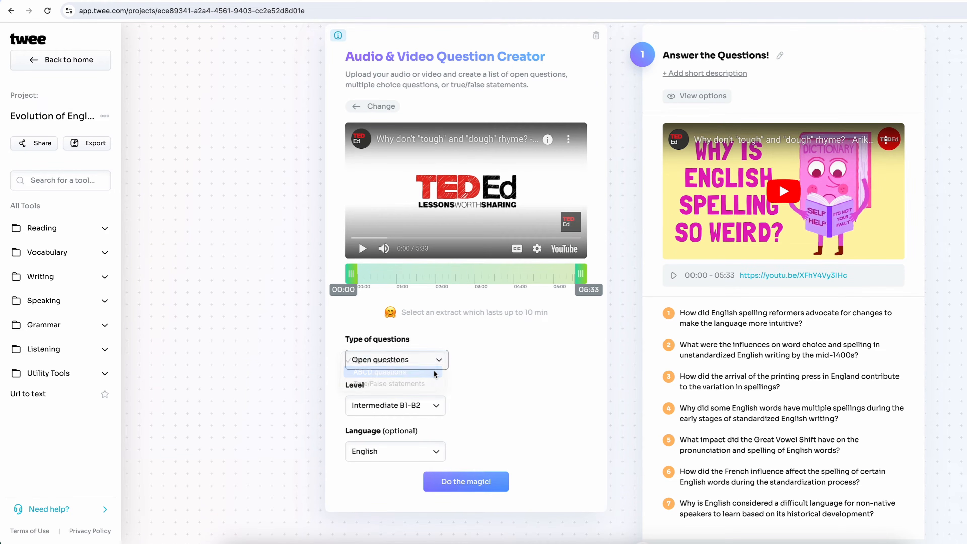
left_click(479, 486)
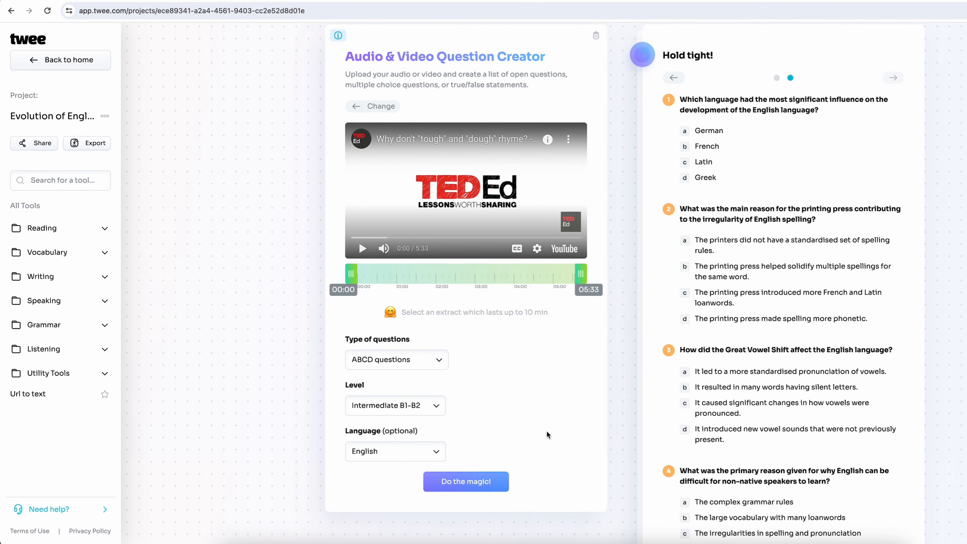
scroll(622, 426, "down", 3)
scroll(622, 426, "down", 15)
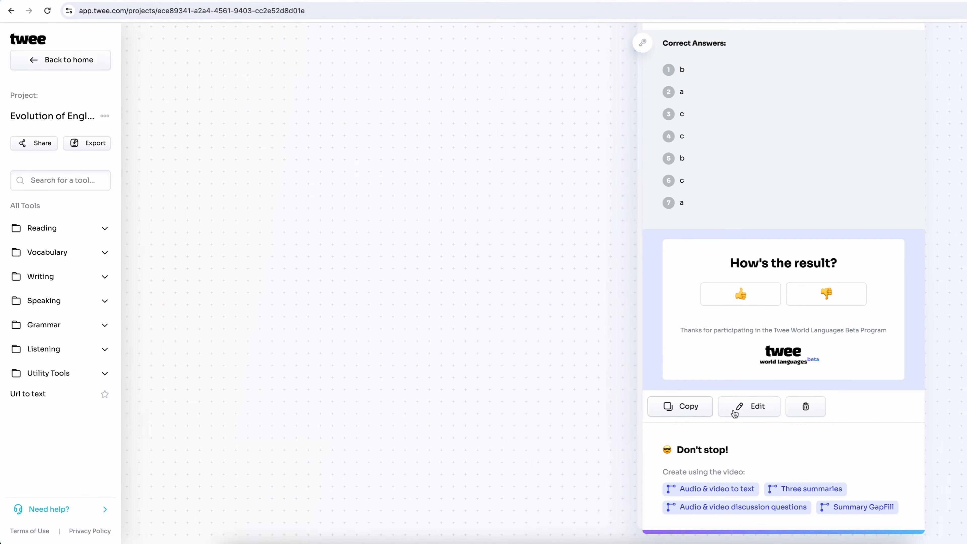
left_click(737, 409)
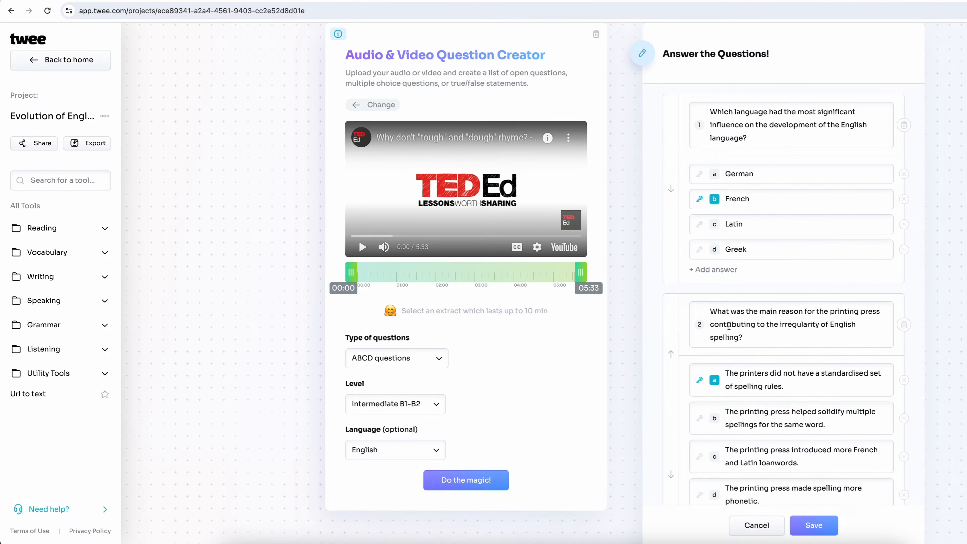
left_click(669, 191)
left_click(672, 388)
left_click(756, 525)
Rename the ABCD exercise as "Watch and answer the questions:"
scroll(757, 355, "up", 1)
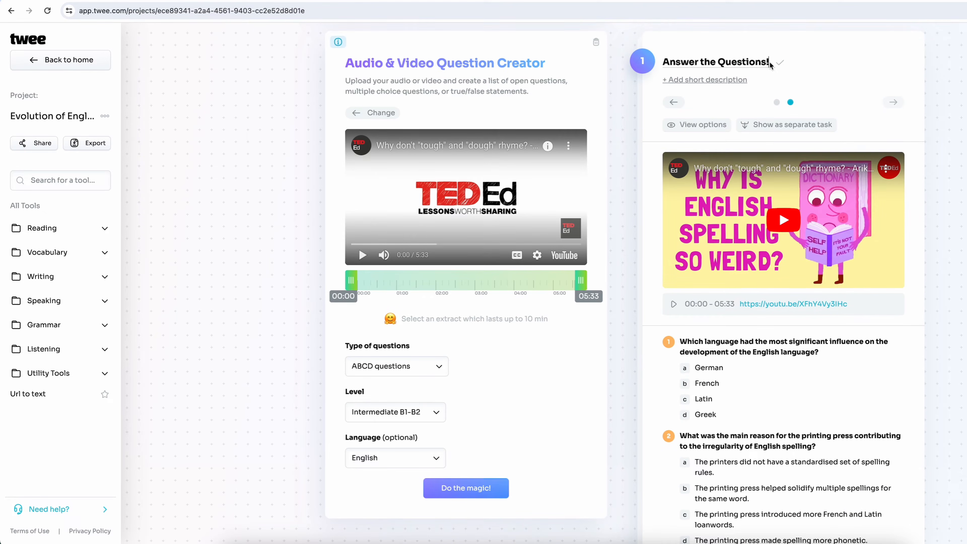
triple_click(766, 61)
type("Watch an")
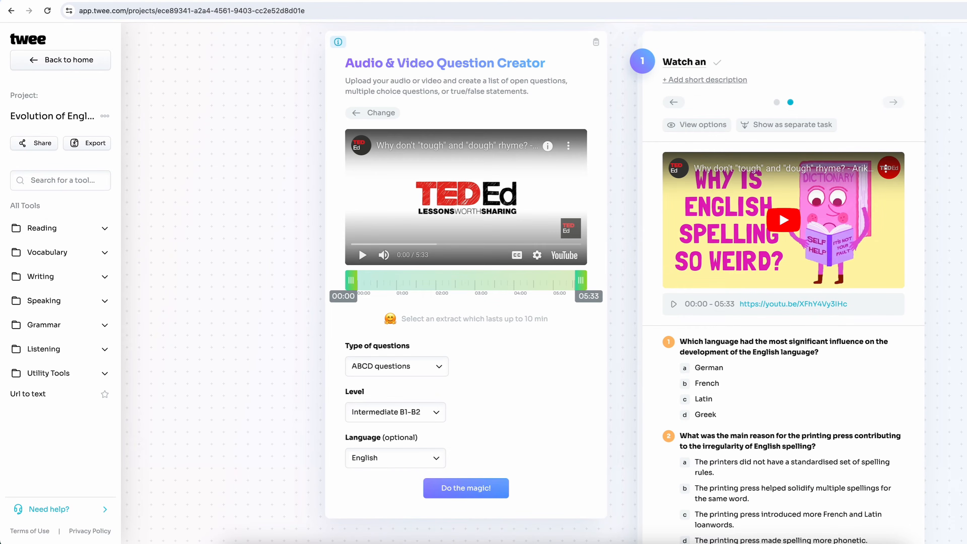
type("d answer the questions!")
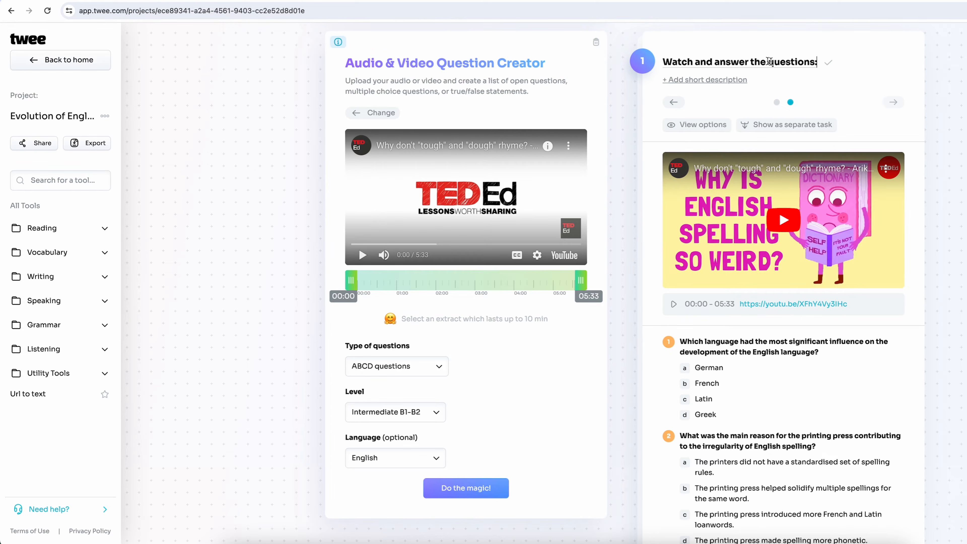
left_click(631, 379)
Create a Summary GapFill exercise from the same video with the language set to English
scroll(628, 378, "down", 4)
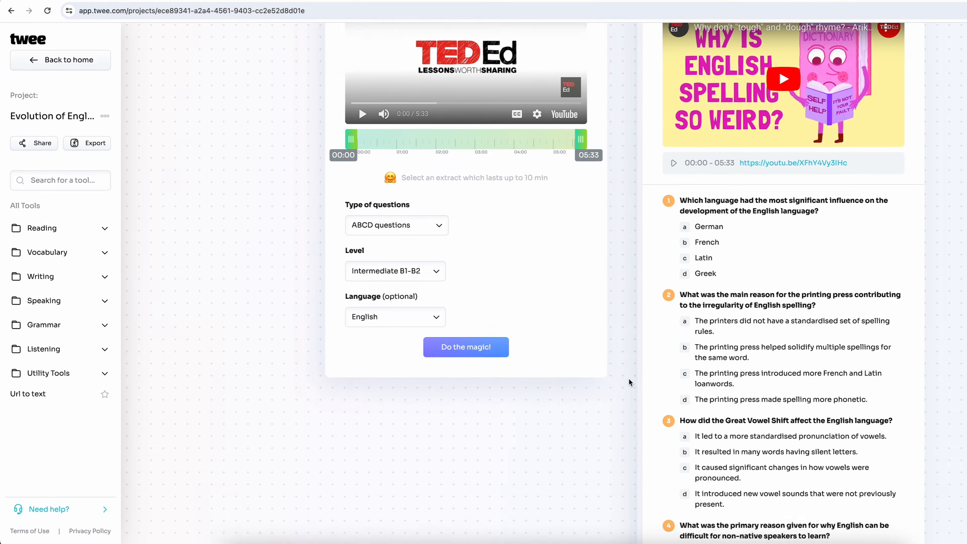
scroll(628, 378, "down", 15)
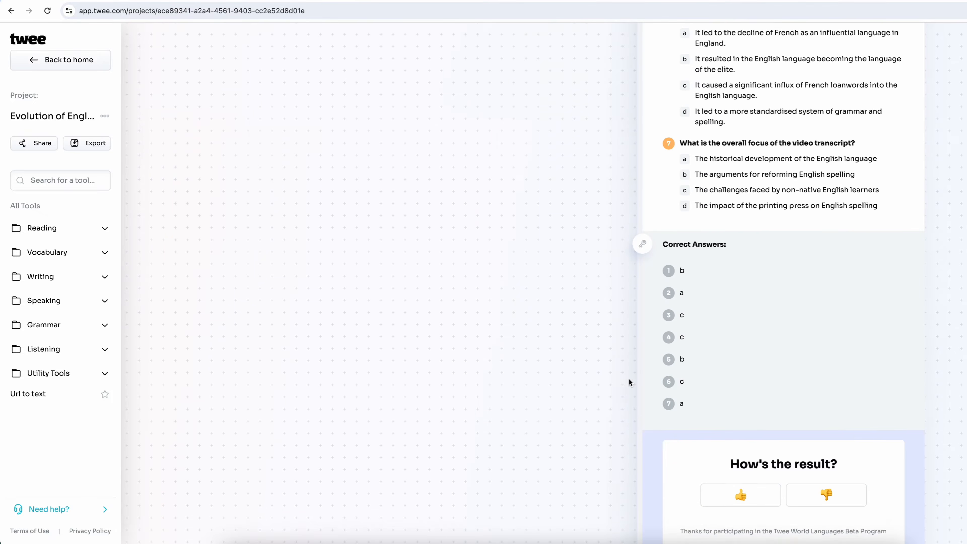
scroll(629, 378, "down", 6)
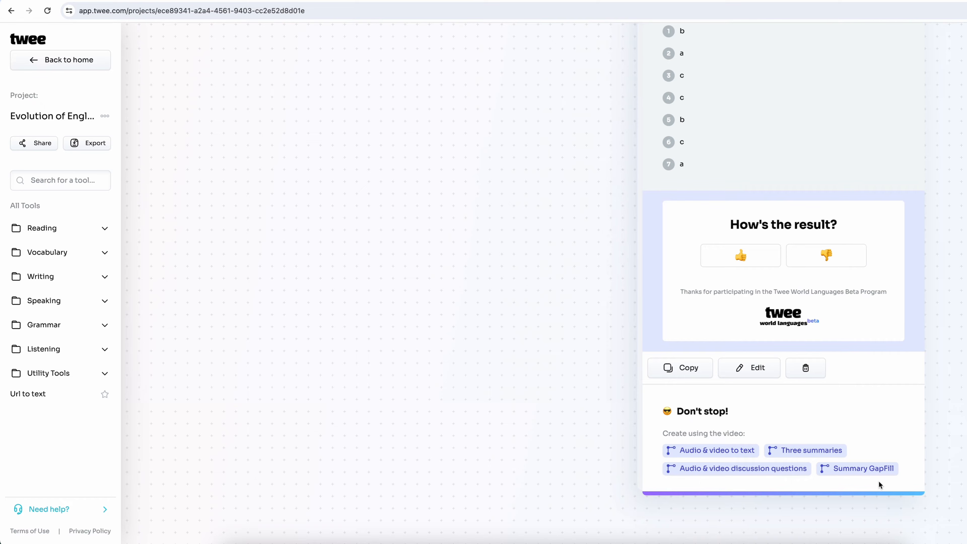
left_click(876, 471)
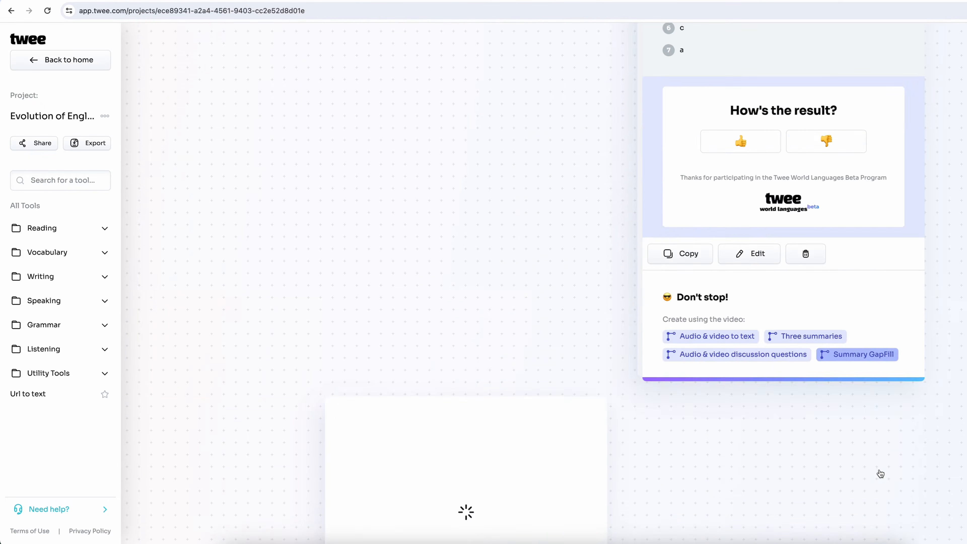
left_click(395, 434)
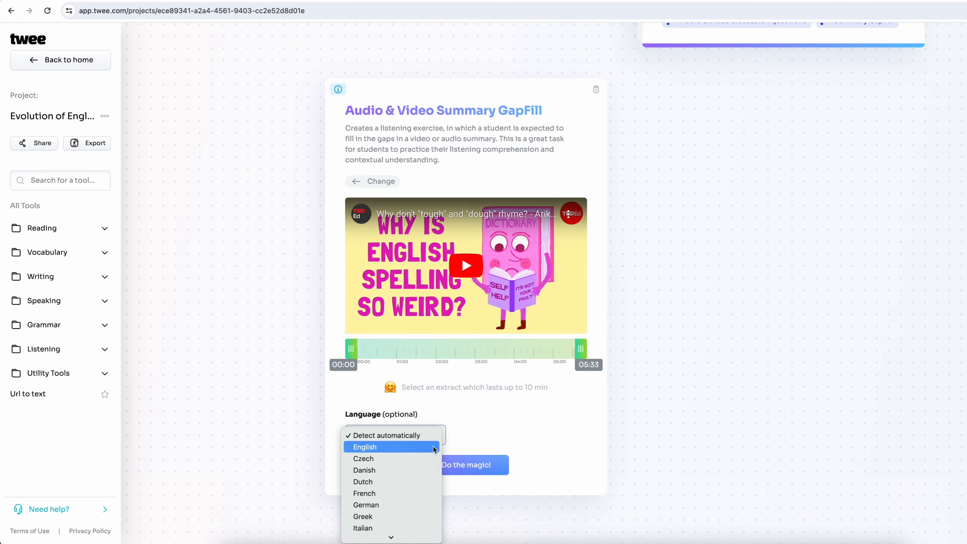
left_click(432, 445)
left_click(461, 466)
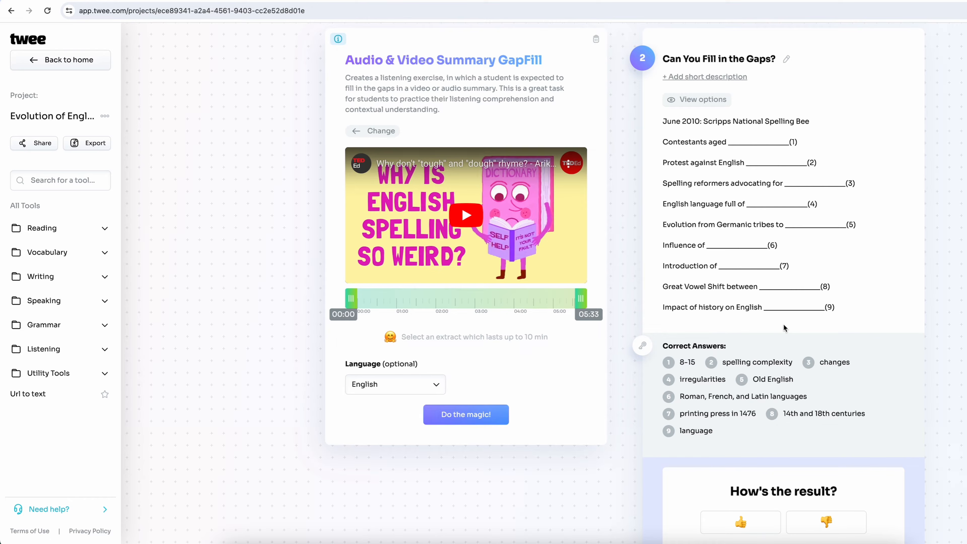
Convert the same video to text with the language set to English
scroll(783, 321, "down", 7)
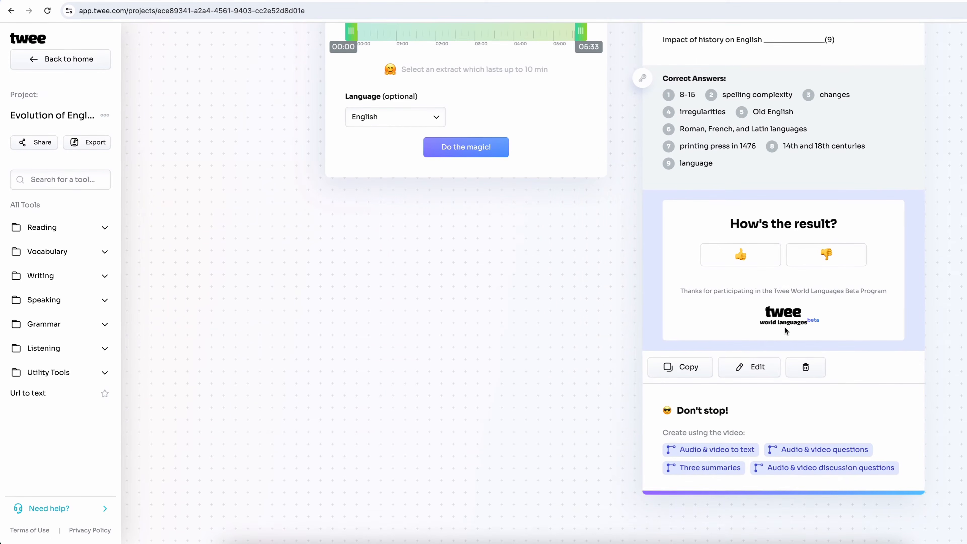
left_click(689, 449)
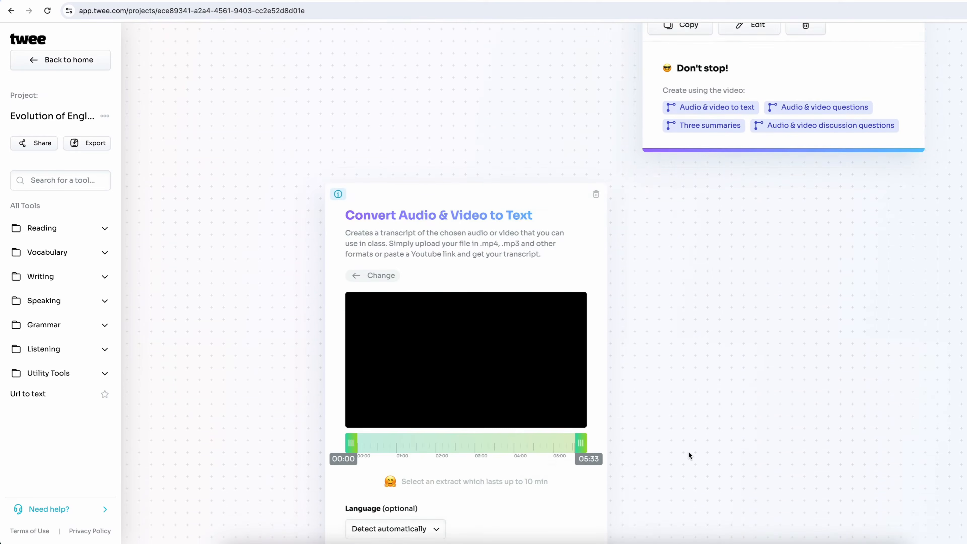
left_click(434, 435)
left_click(433, 446)
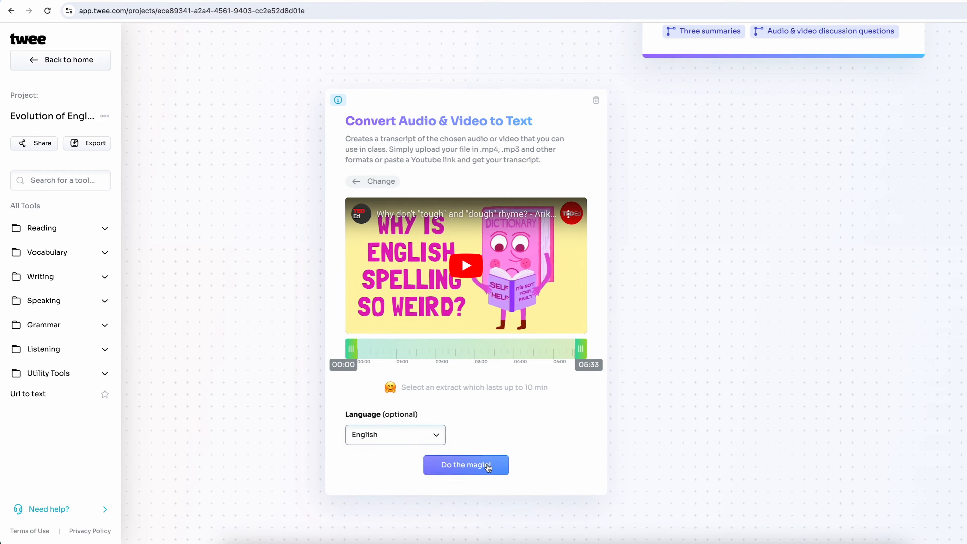
left_click(465, 464)
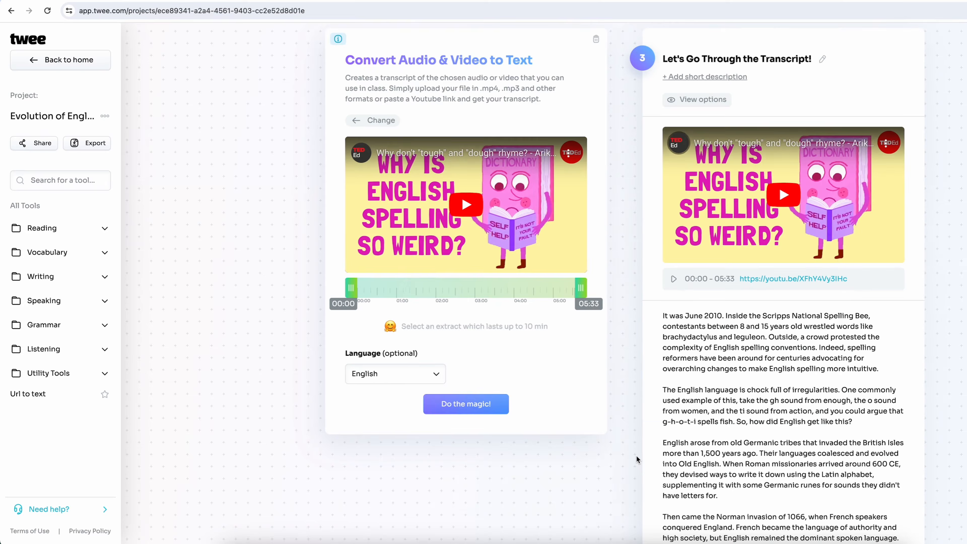
Create a Fill in the gap activity based on the generated video transcript
scroll(636, 456, "down", 10)
scroll(636, 455, "down", 10)
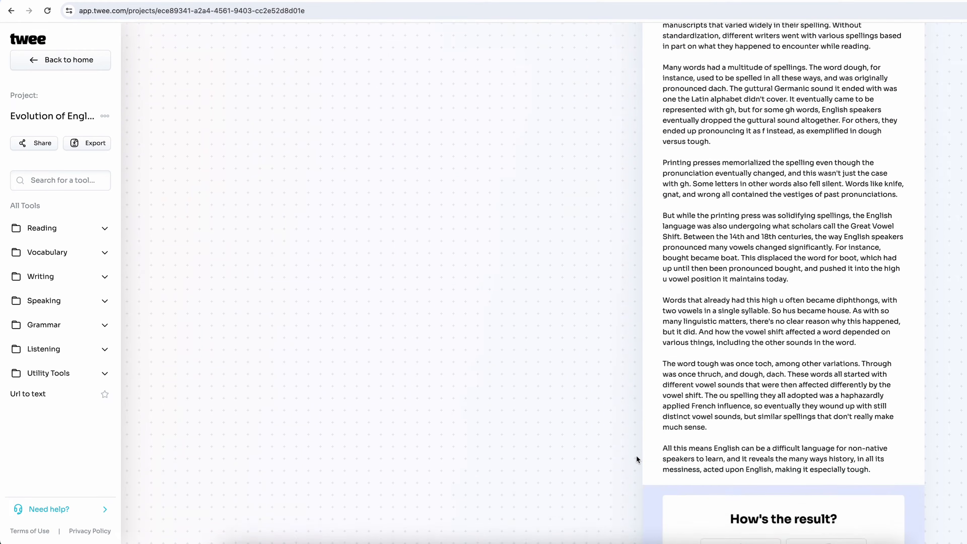
left_click(710, 415)
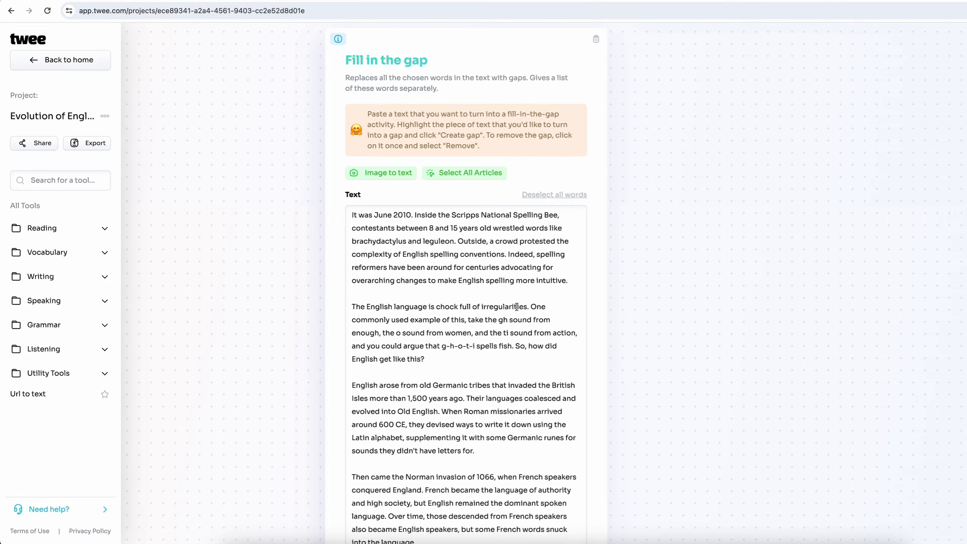
Mark "contestants", "conventions", "advocating for", "overarching", "coalesced", "supplementing", "descended from" and "determine" as gaps in the transcript text
left_click(380, 229)
left_click(522, 294)
double_click(373, 280)
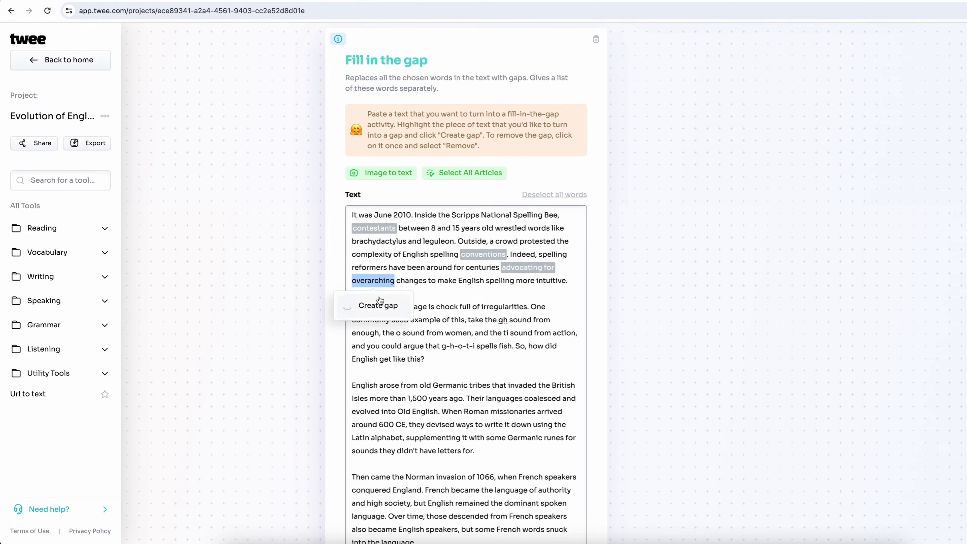
left_click(381, 303)
scroll(457, 304, "down", 3)
double_click(542, 307)
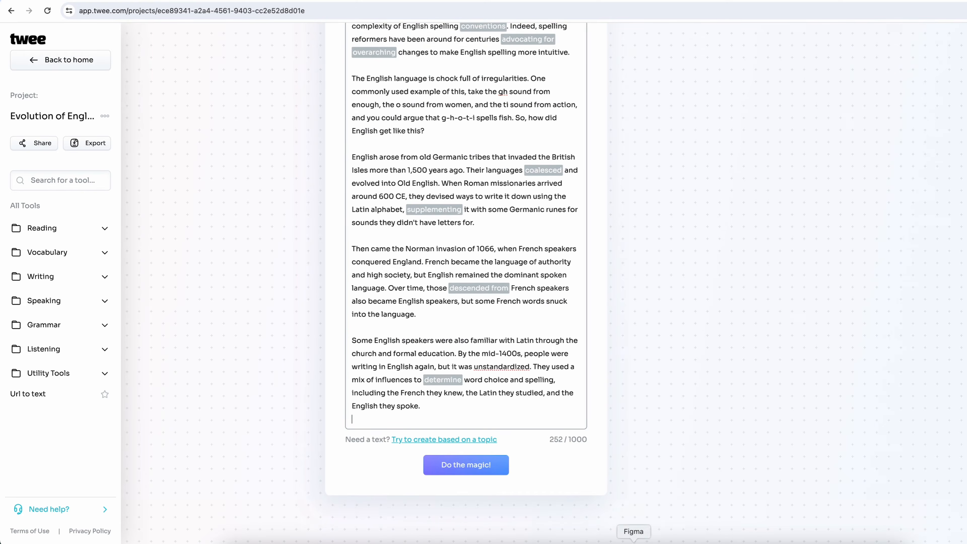
Generate the Fill in the gap exercise from the marked transcript words and review its text and correct answers
left_click(493, 466)
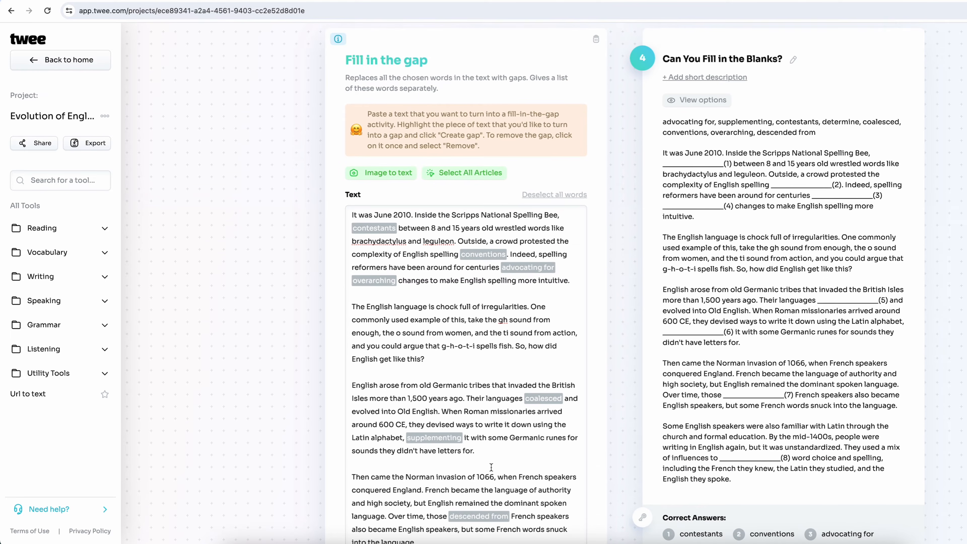
scroll(625, 423, "down", 5)
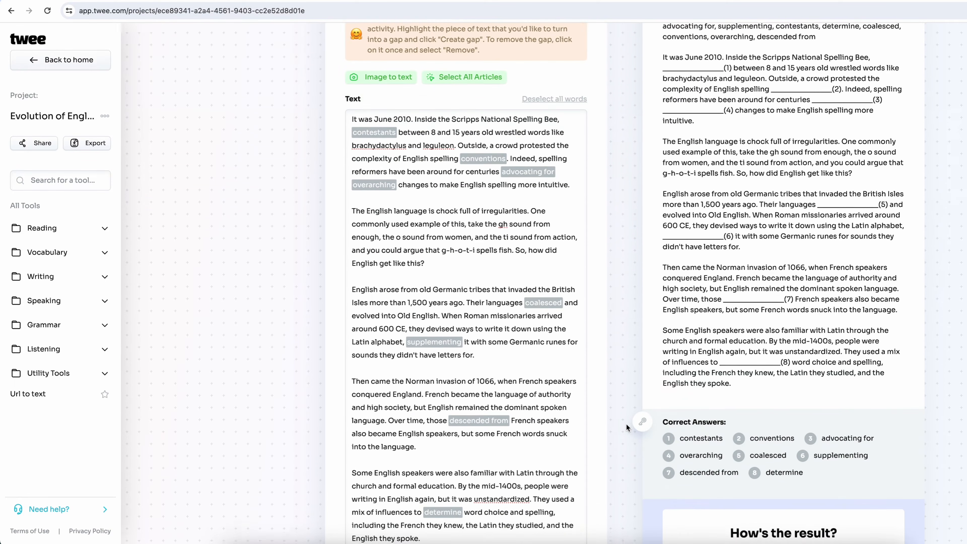
scroll(626, 423, "down", 3)
Create Lead-in activities based on the generated video transcript
scroll(625, 423, "up", 7)
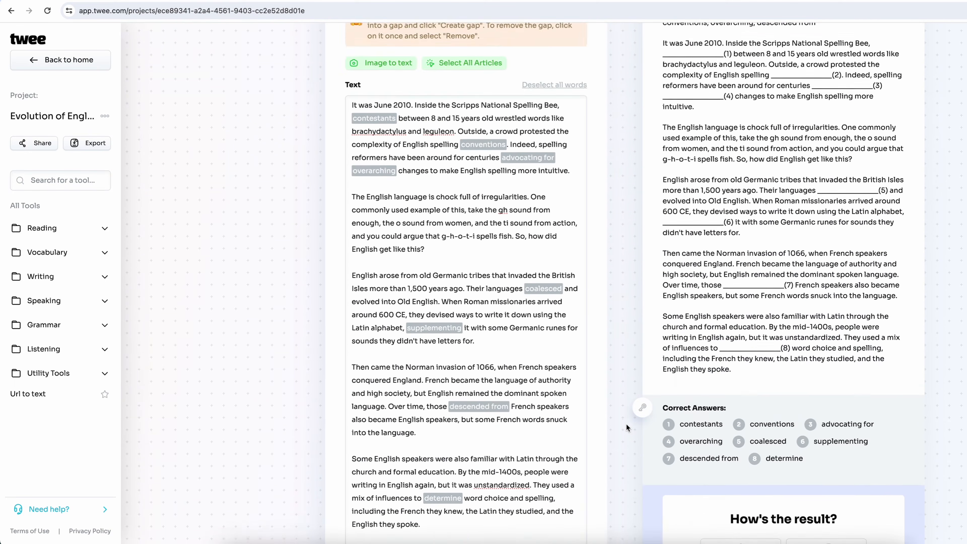
scroll(628, 474, "up", 1)
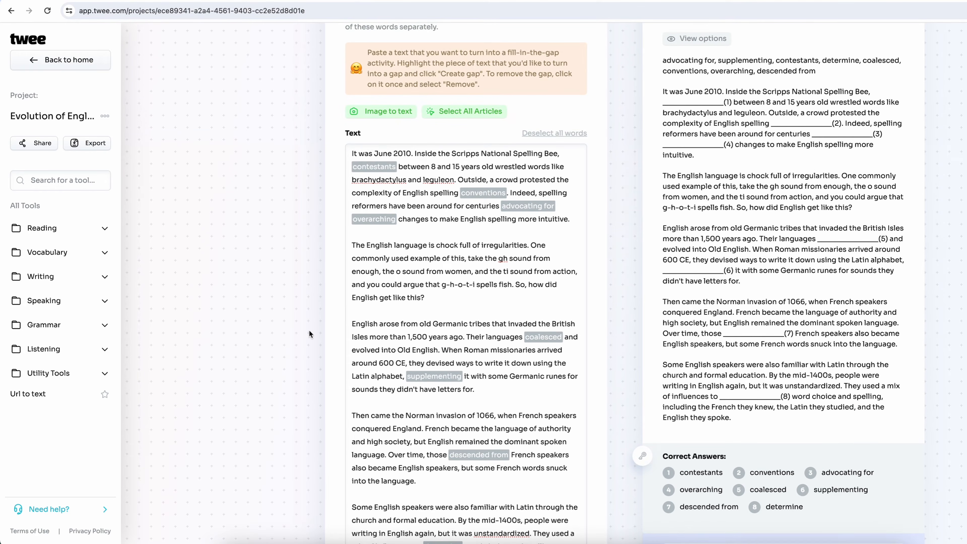
scroll(309, 333, "up", 10)
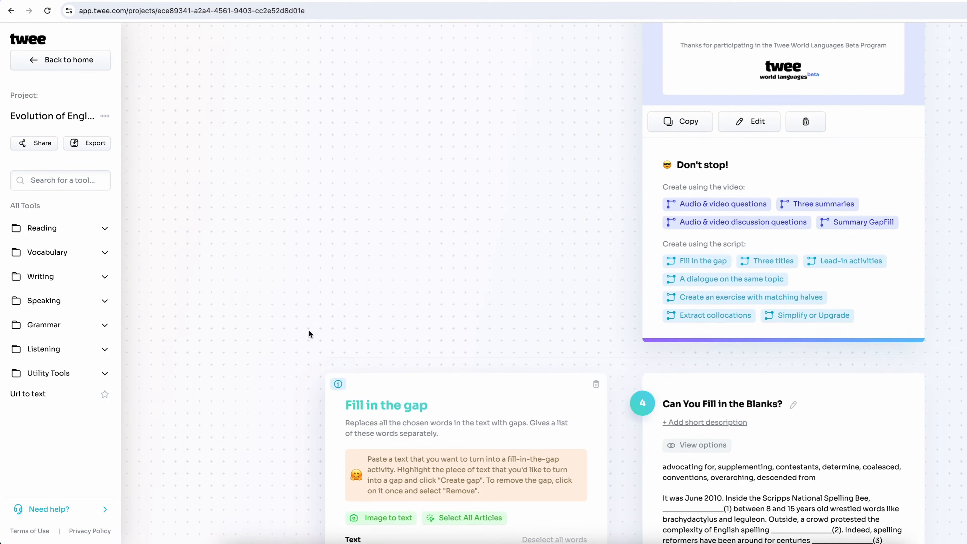
left_click(854, 385)
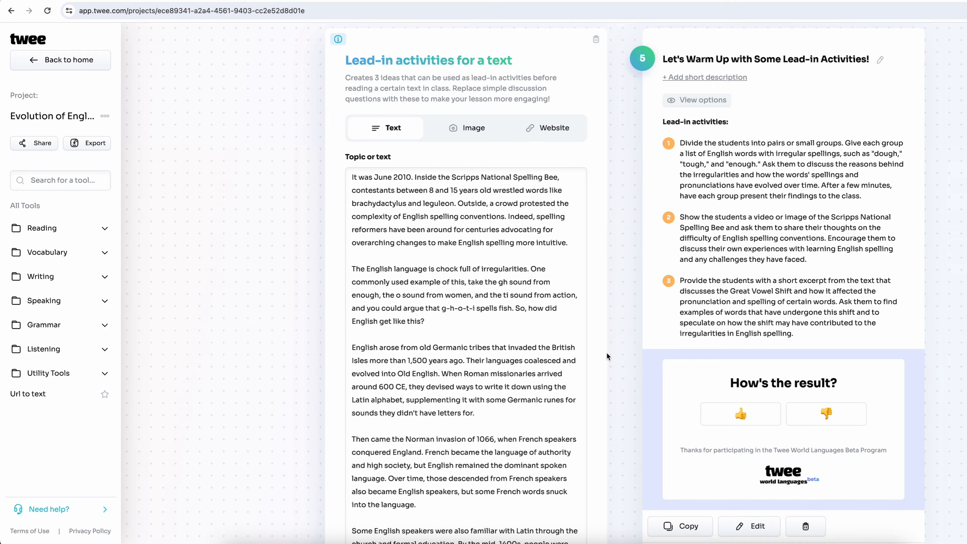
Generate warm-up discussion questions from the same video at Intermediate B1-B2 level with the language set to English
scroll(606, 352, "down", 5)
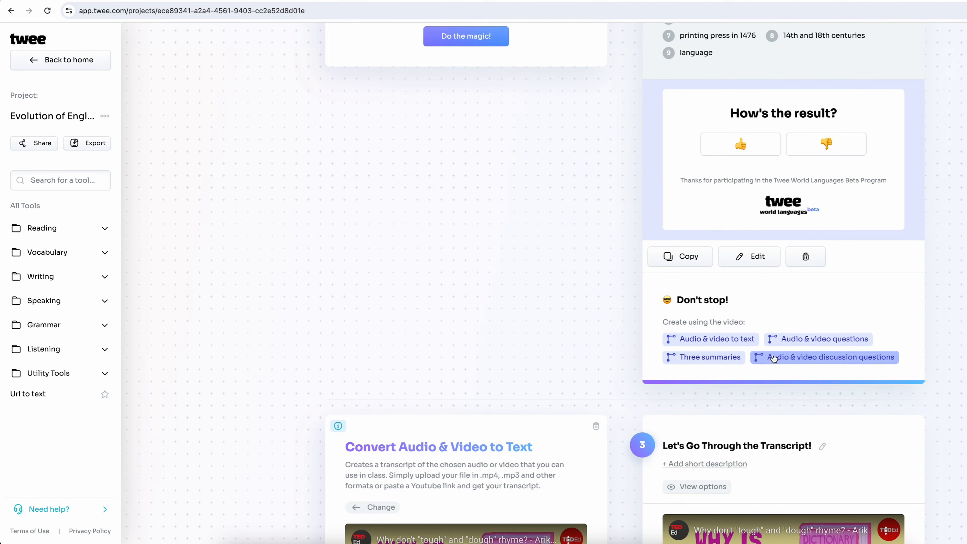
left_click(782, 358)
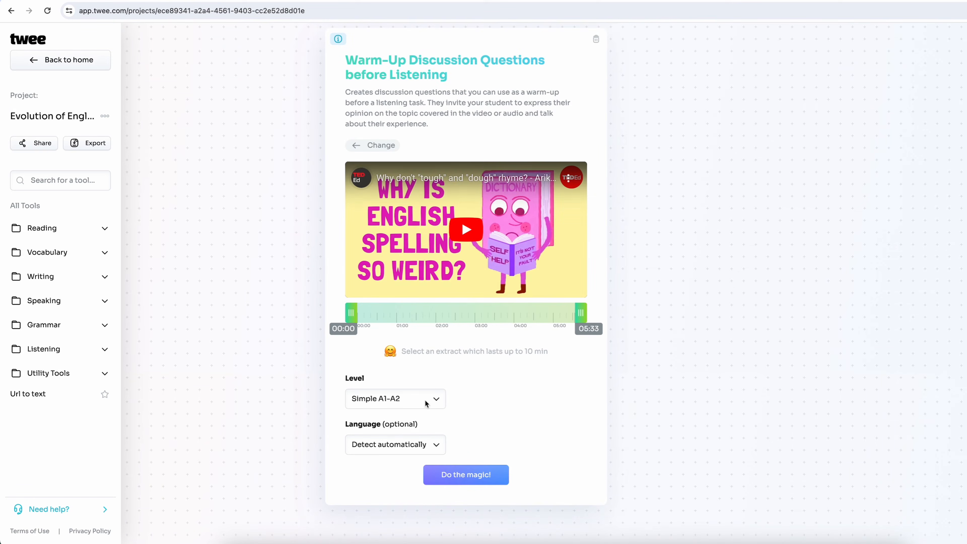
left_click(425, 400)
left_click(423, 410)
left_click(428, 445)
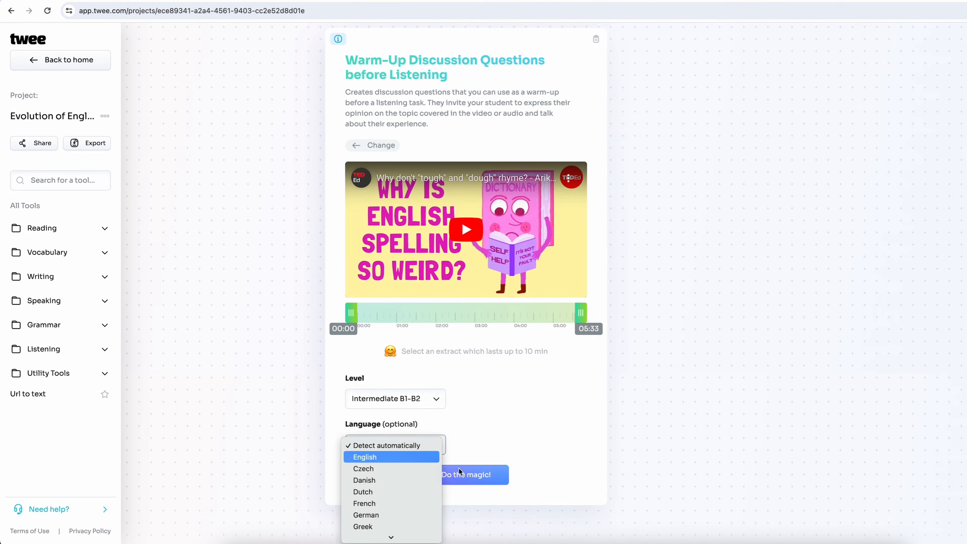
left_click(489, 477)
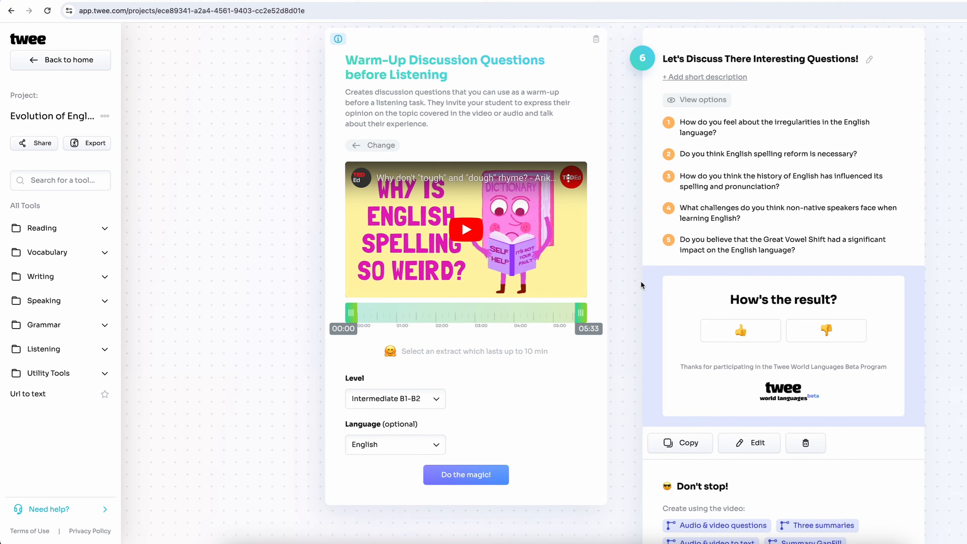
Add a Creative writing activity that uses the target words of the Fill in the gap exercise
scroll(640, 280, "up", 15)
scroll(640, 281, "down", 15)
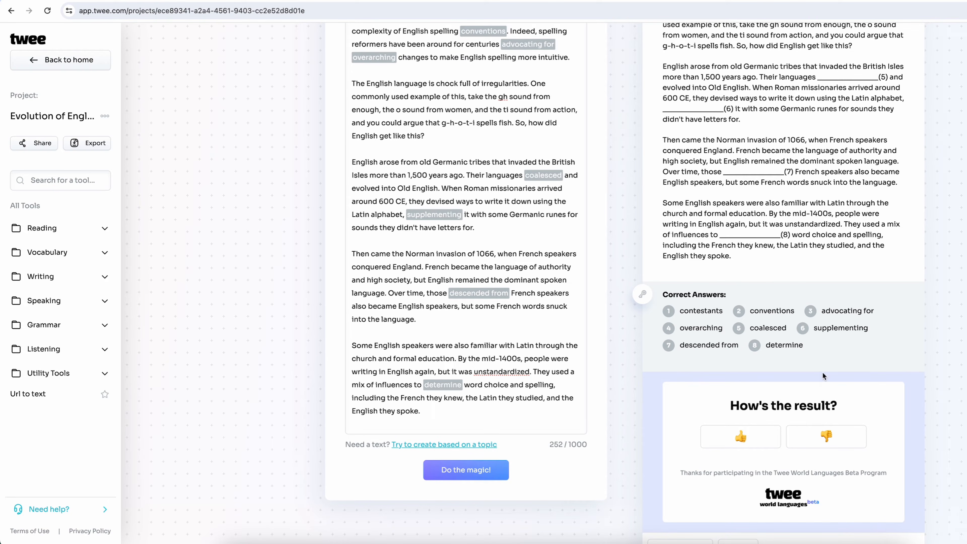
scroll(620, 360, "down", 8)
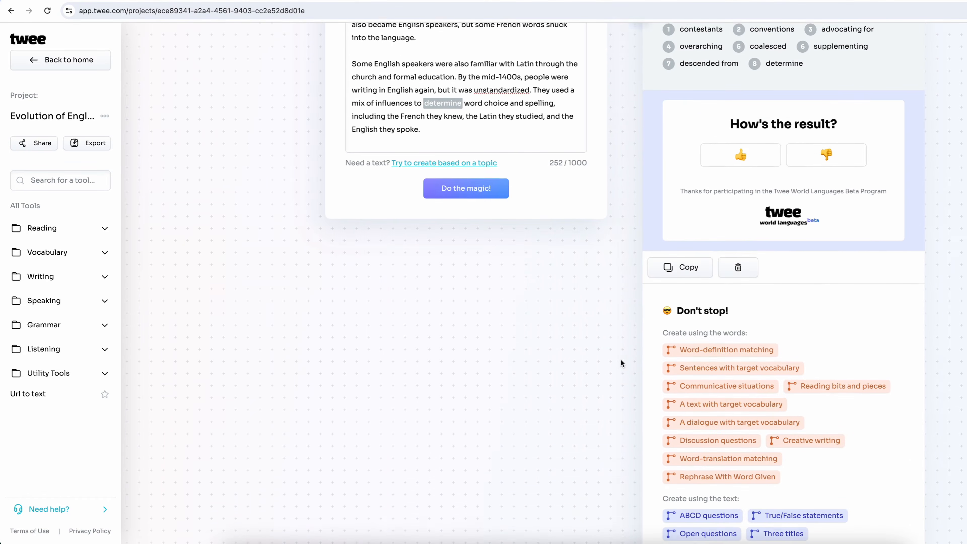
scroll(621, 361, "down", 3)
left_click(812, 337)
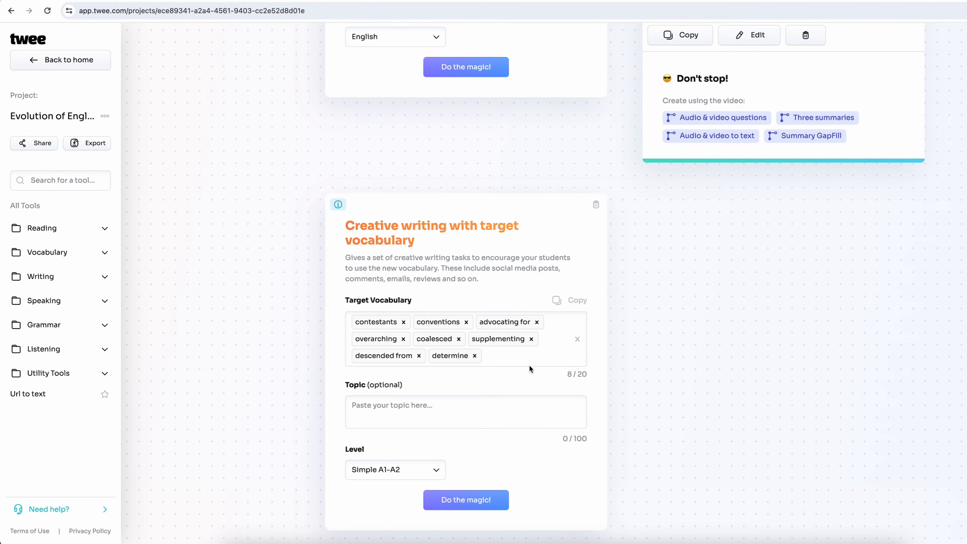
Generate the creative writing tasks with the topic "the history of the English language" and the level Intermediate B1-B2
left_click(499, 404)
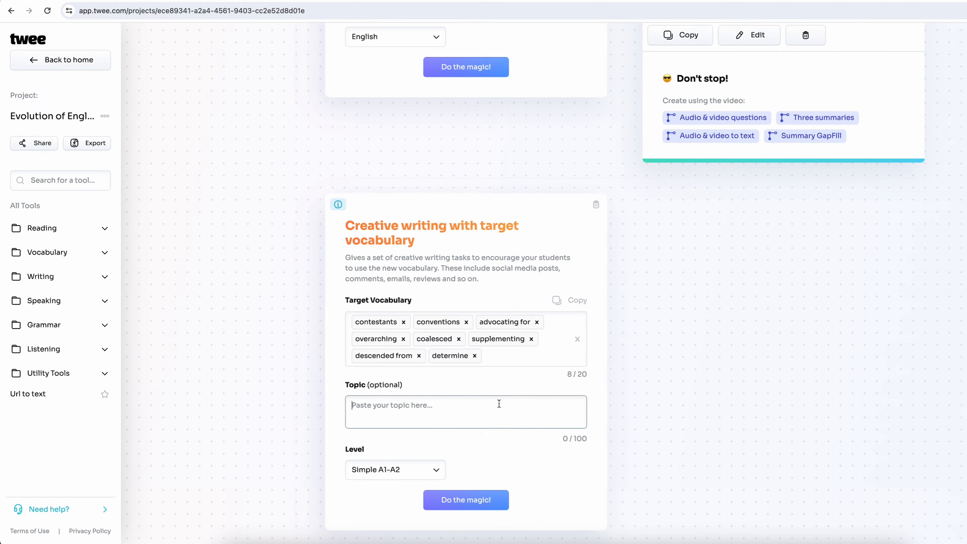
type("English language")
key("Home")
type("the history of the")
left_click(422, 470)
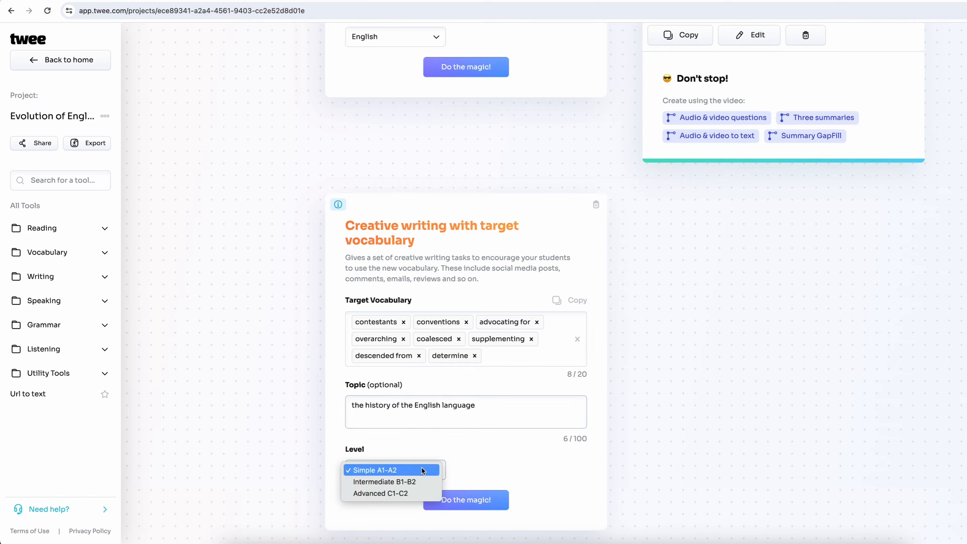
left_click(385, 481)
left_click(487, 504)
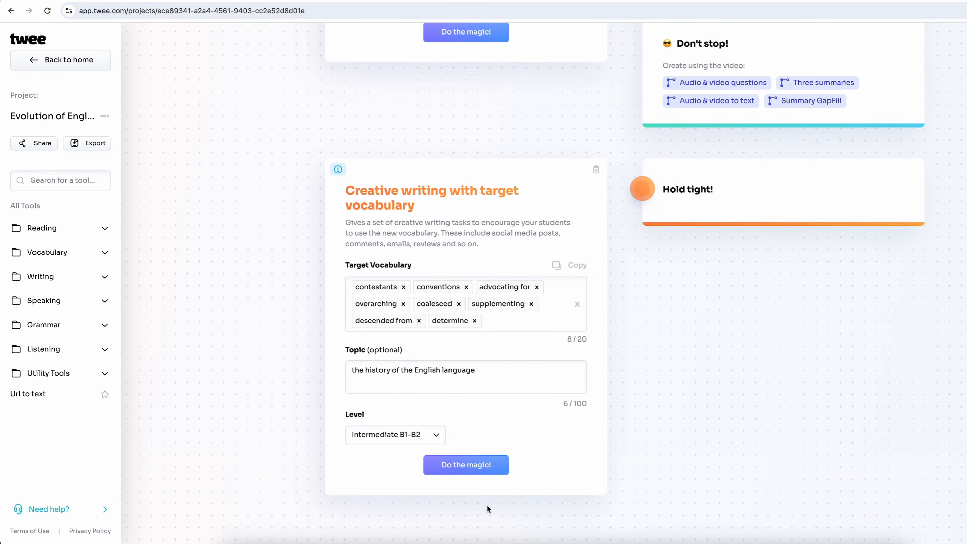
scroll(665, 427, "down", 3)
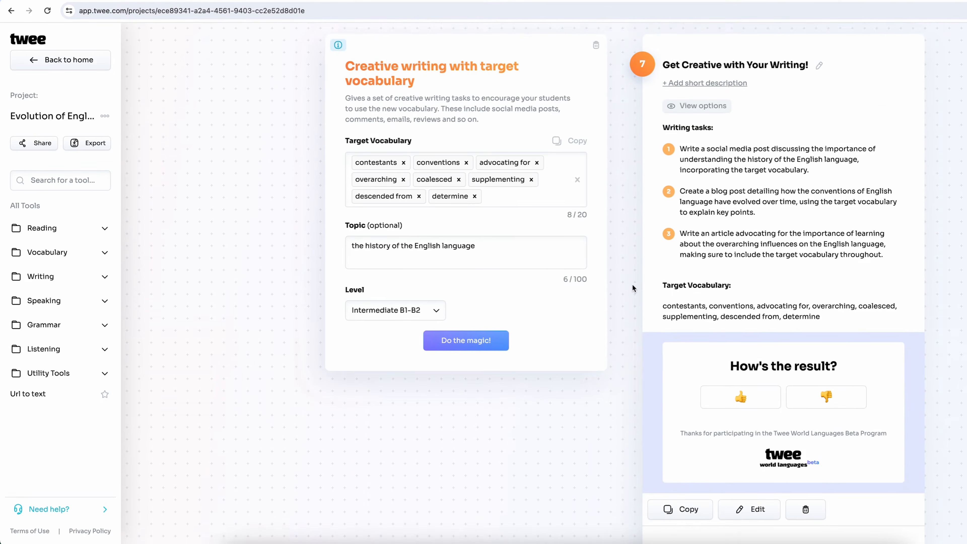
Hide the video transcript exercise from the project in its view options
scroll(631, 284, "up", 7)
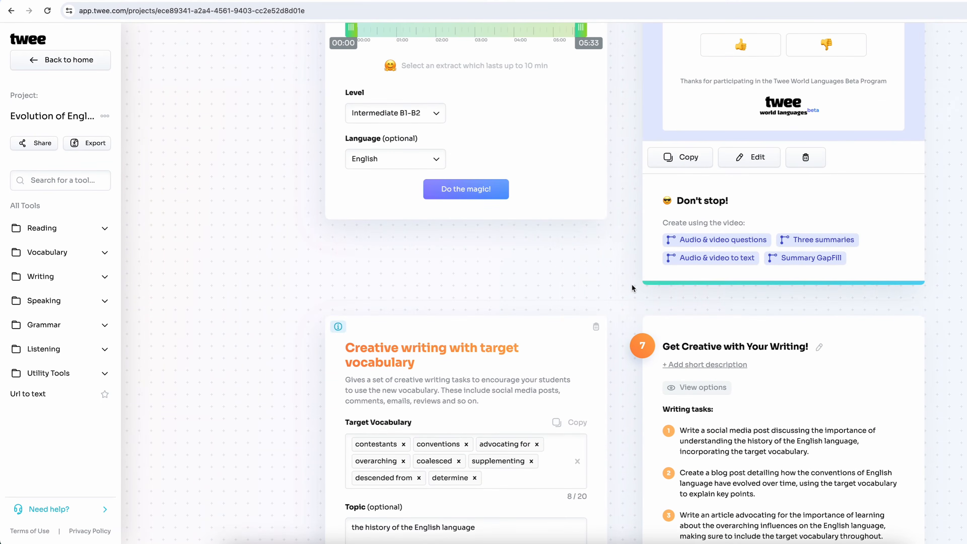
scroll(631, 287, "up", 14)
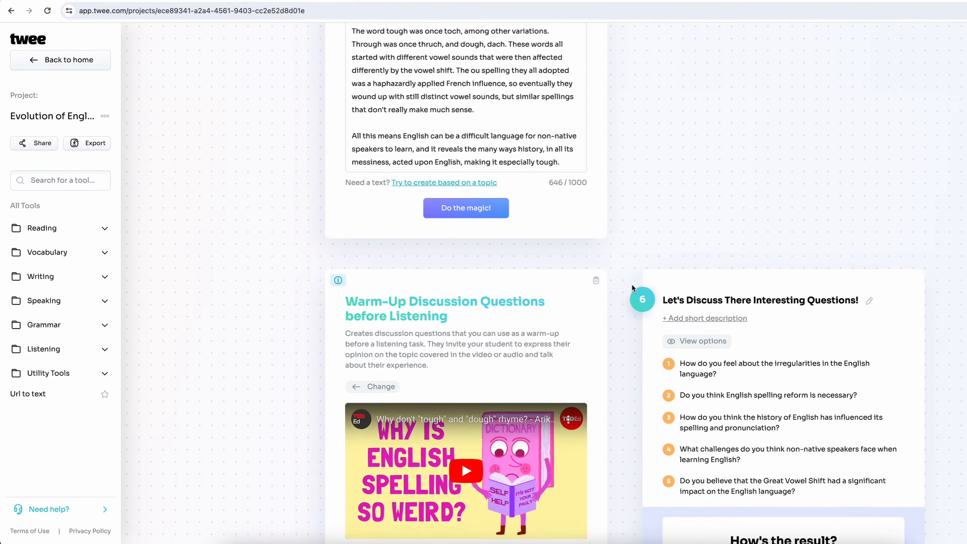
scroll(631, 288, "up", 12)
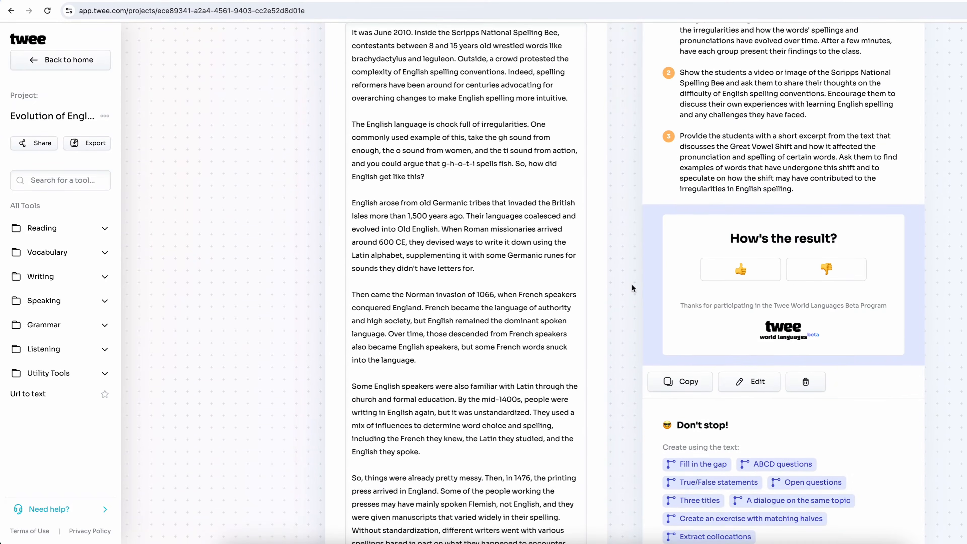
scroll(632, 286, "up", 10)
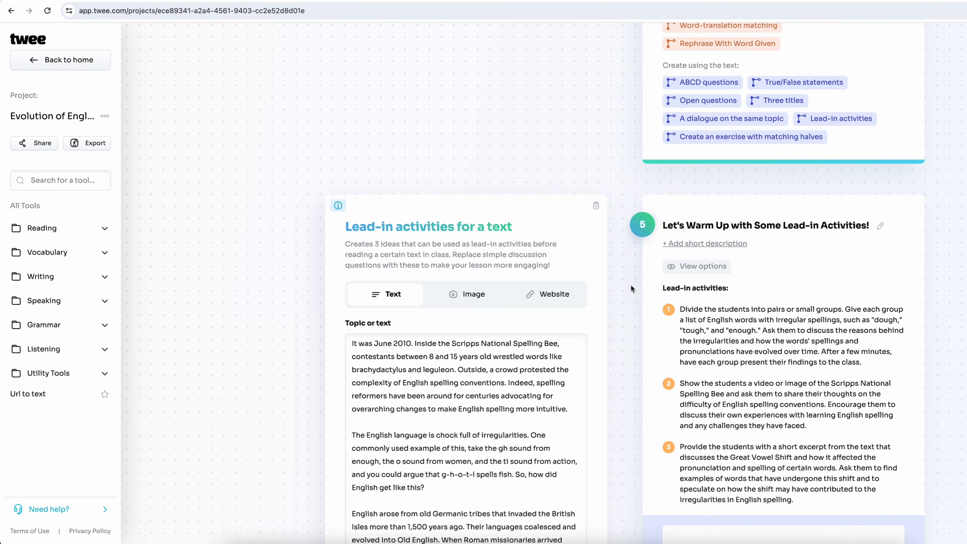
scroll(631, 286, "up", 15)
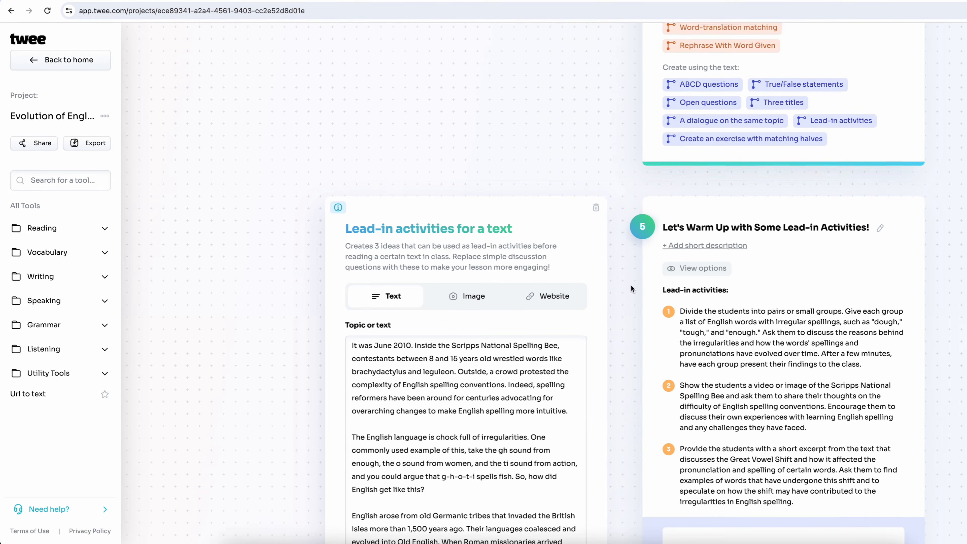
scroll(631, 285, "up", 15)
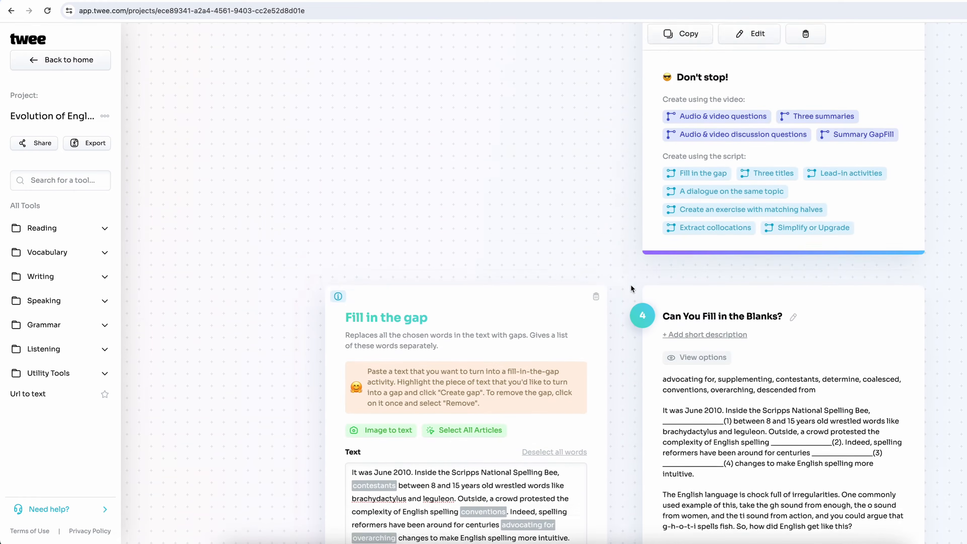
scroll(631, 285, "up", 12)
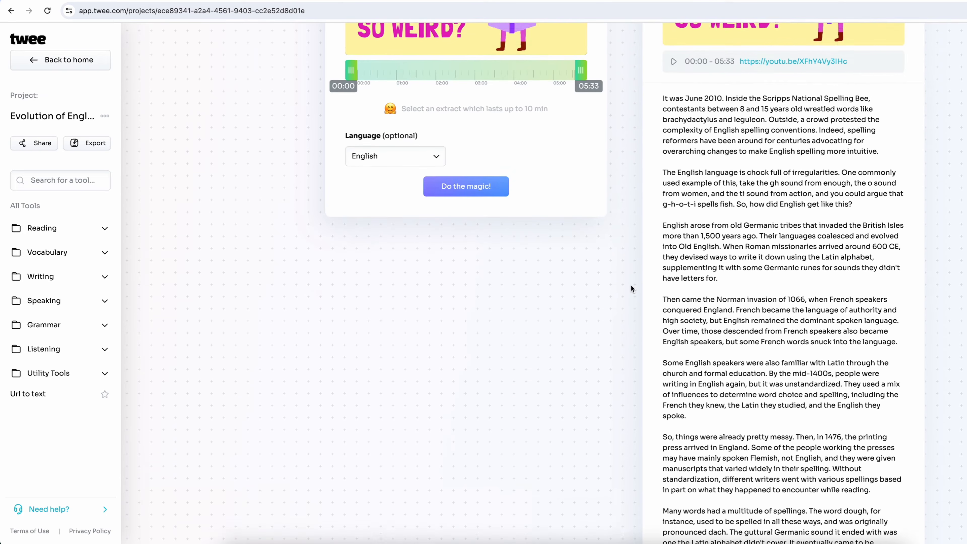
scroll(630, 285, "up", 2)
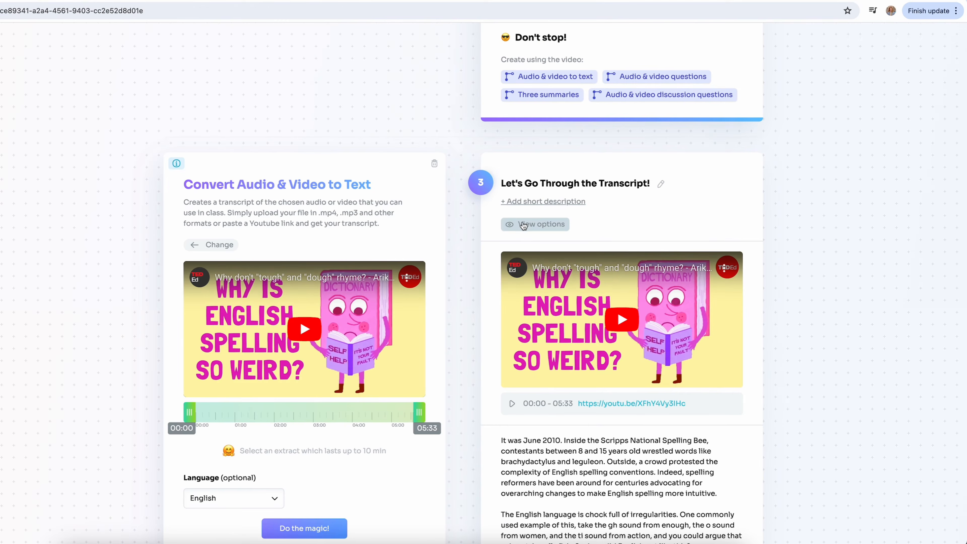
left_click(523, 224)
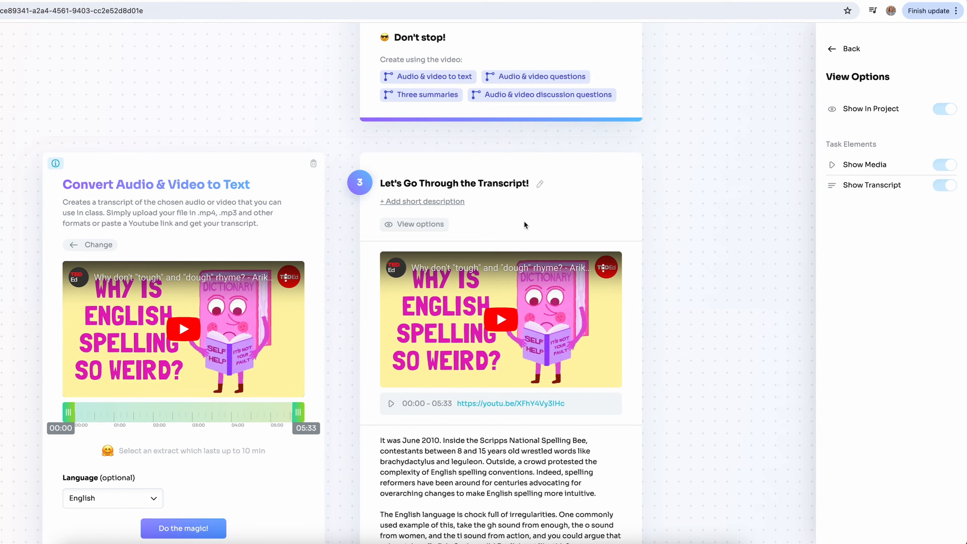
left_click(943, 111)
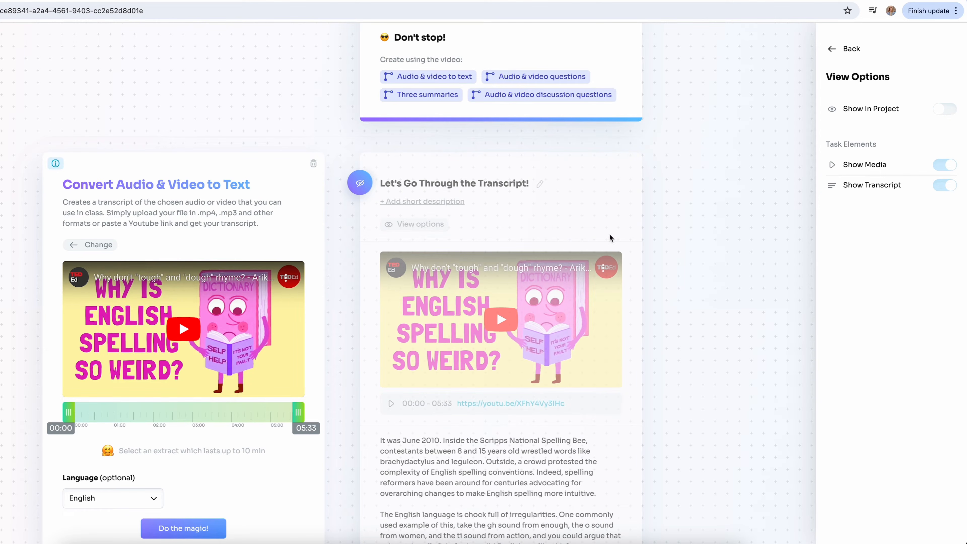
left_click(680, 231)
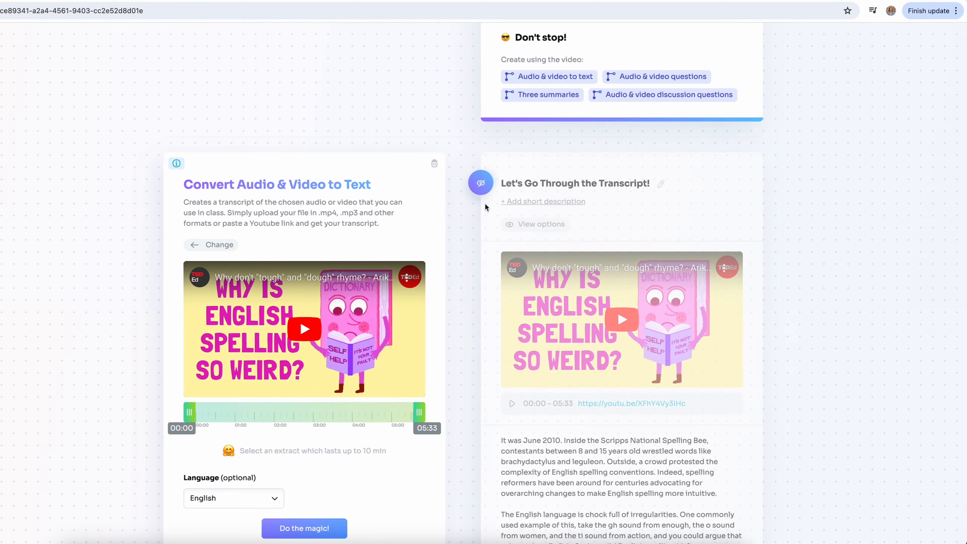
Move the Lead-in activities exercise up to the first position in the project
mouse_move(478, 186)
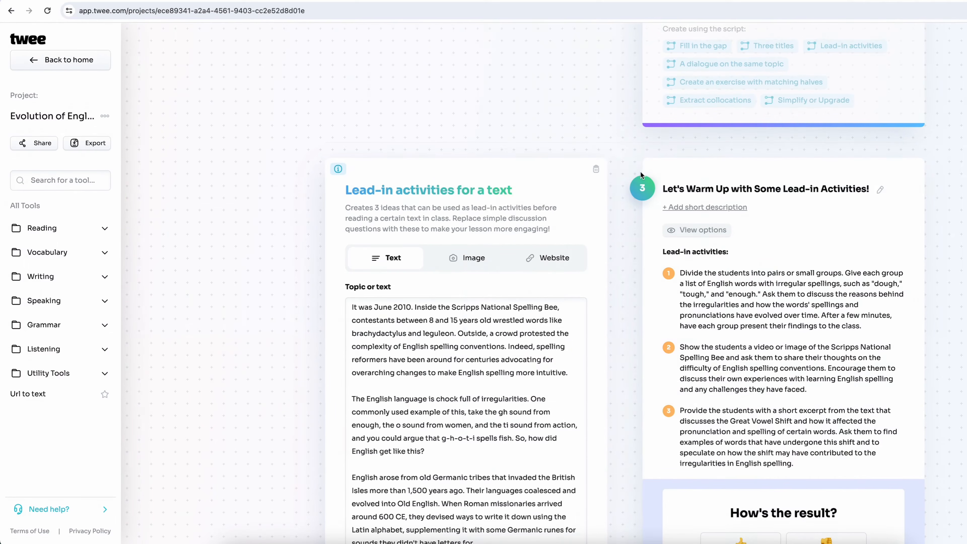
left_click(642, 170)
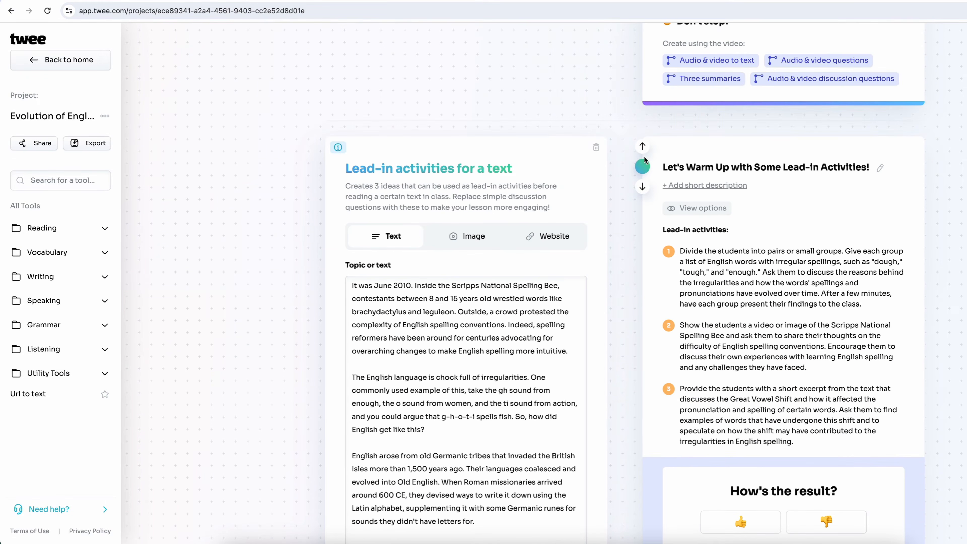
left_click(643, 149)
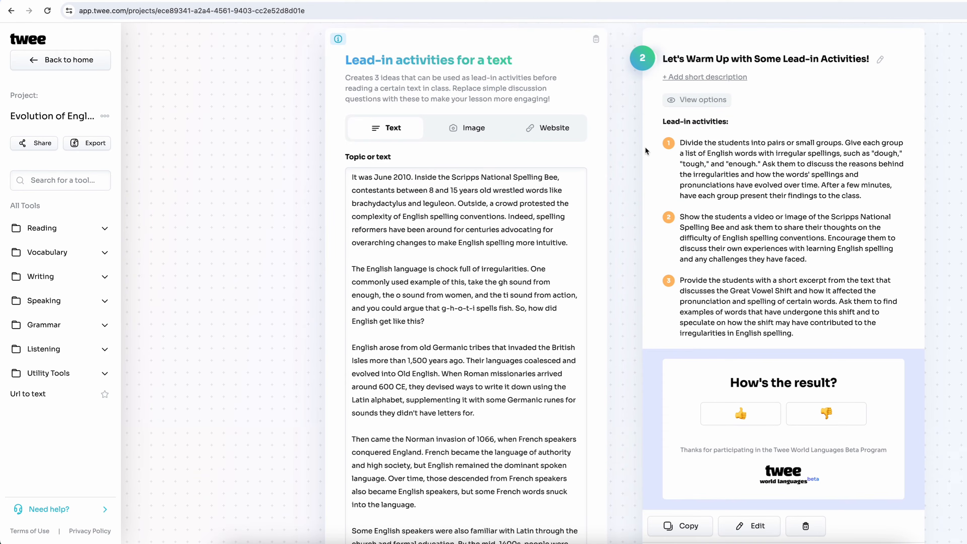
scroll(647, 151, "up", 3)
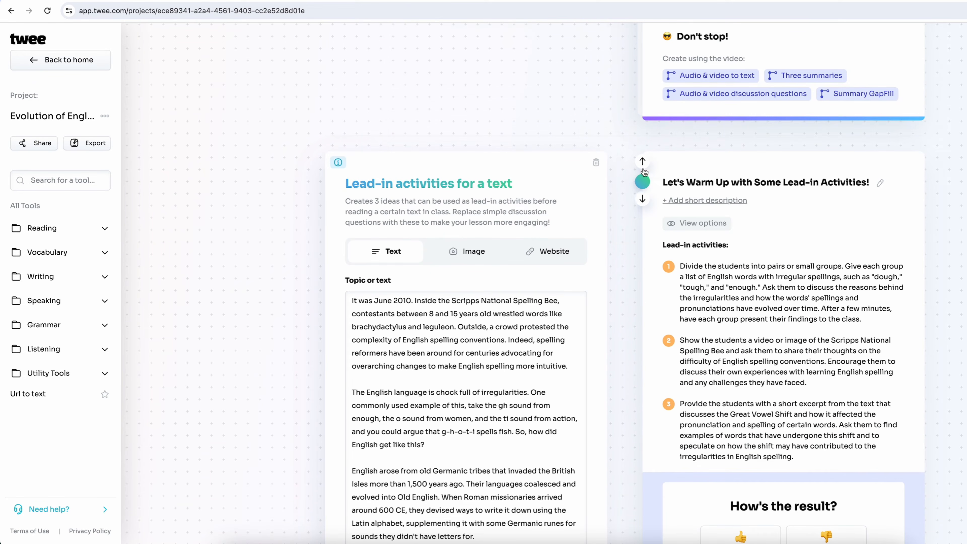
left_click(642, 163)
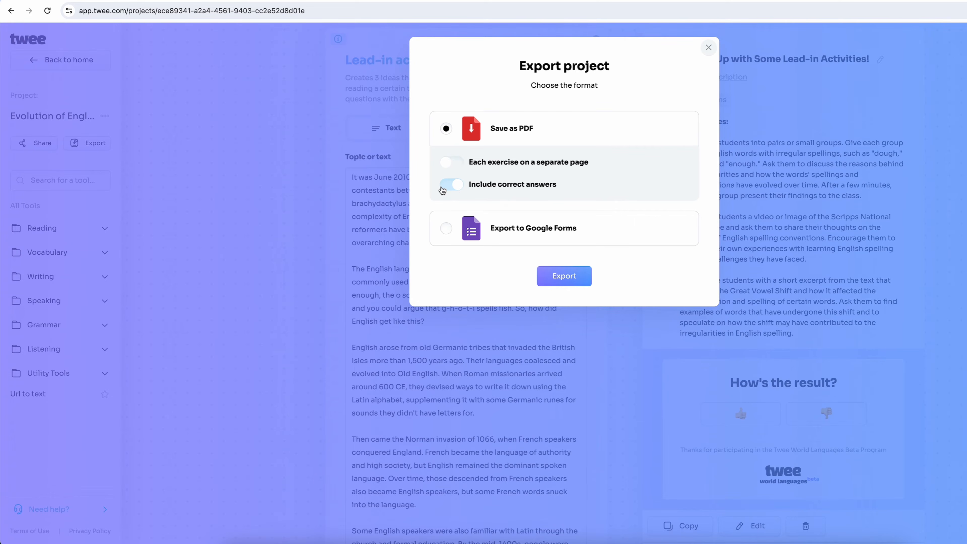
Export the project as a PDF with correct answers included and look through the exported file
left_click(564, 280)
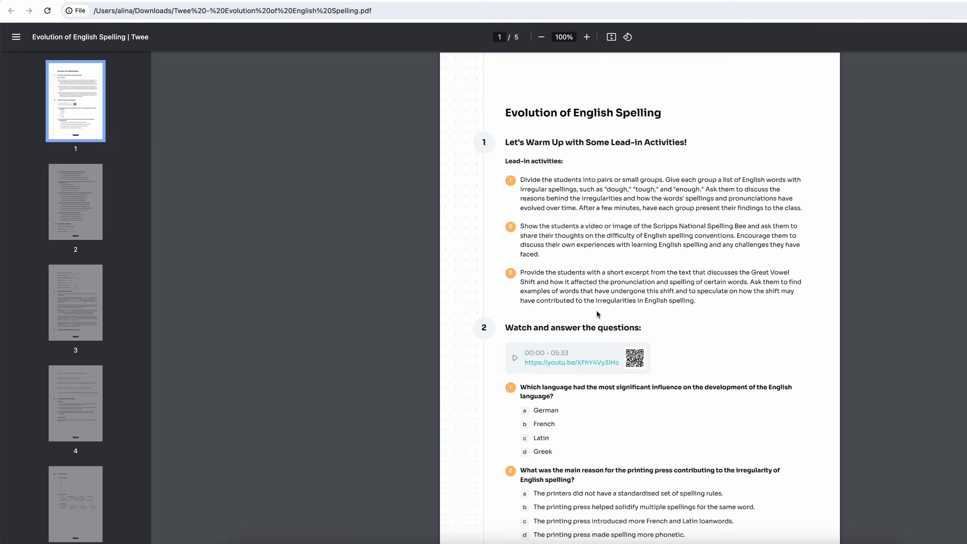
scroll(597, 311, "down", 15)
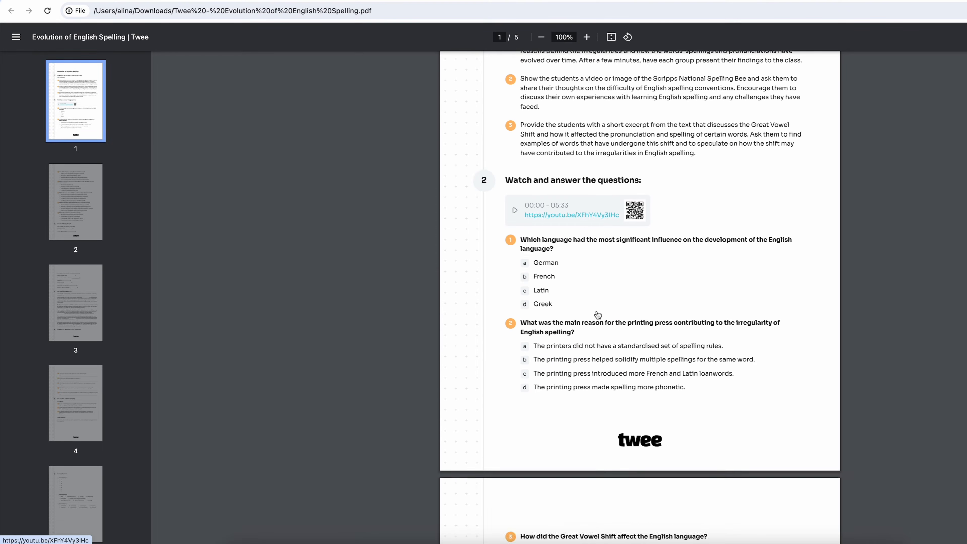
Look through the remaining pages of the exported PDF, from the video questions to the writing tasks and answers
scroll(597, 311, "down", 12)
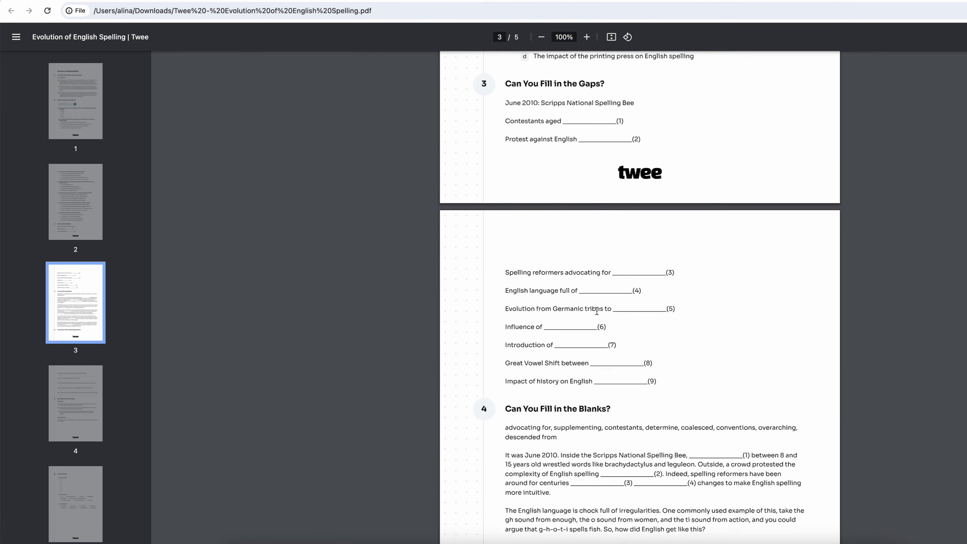
scroll(597, 311, "down", 15)
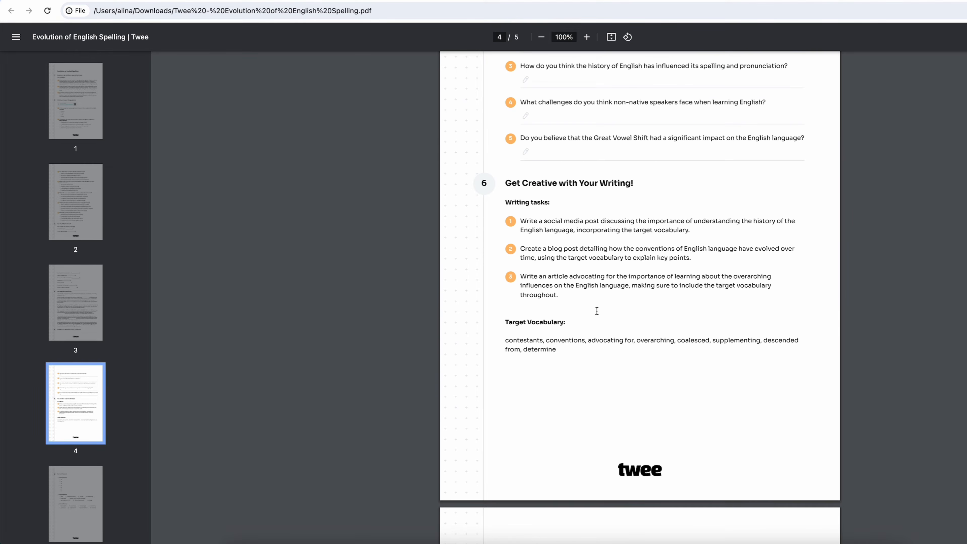
scroll(596, 311, "down", 12)
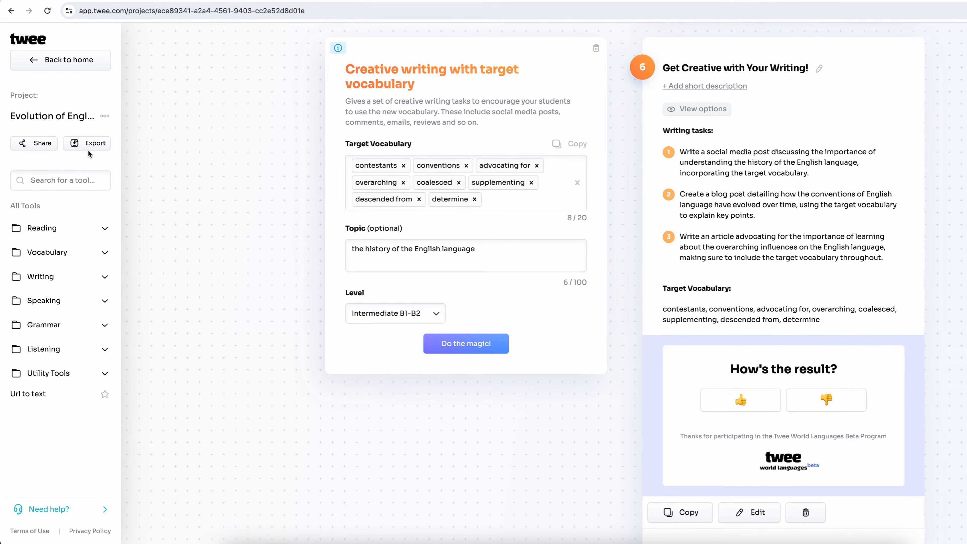
Export the project to Google Forms and look through the resulting form in Google Forms
left_click(89, 145)
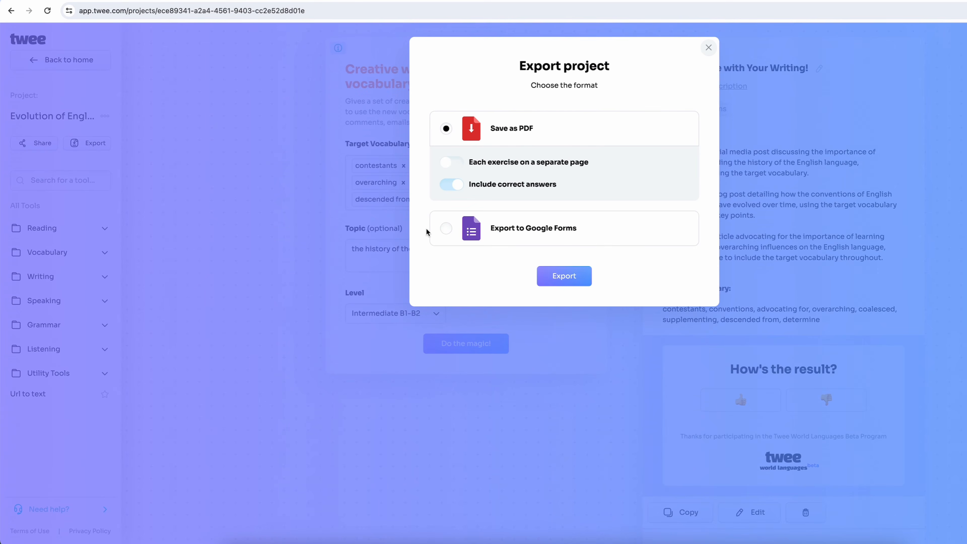
left_click(438, 229)
left_click(580, 228)
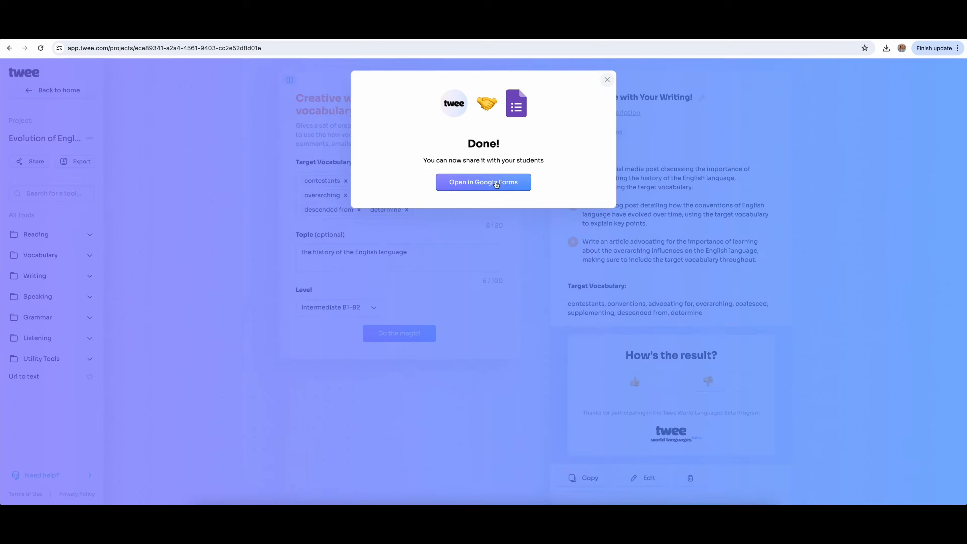
left_click(563, 167)
scroll(493, 180, "down", 15)
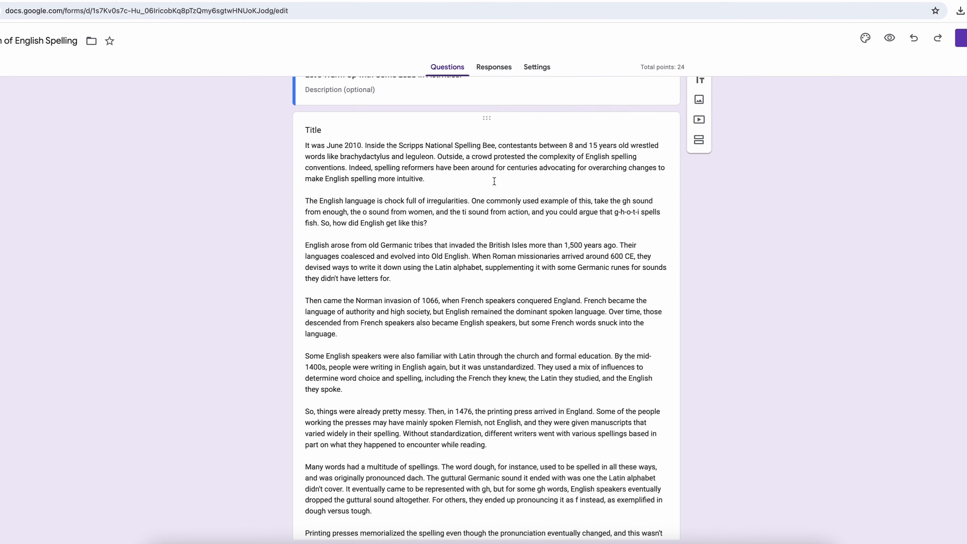
scroll(494, 180, "down", 15)
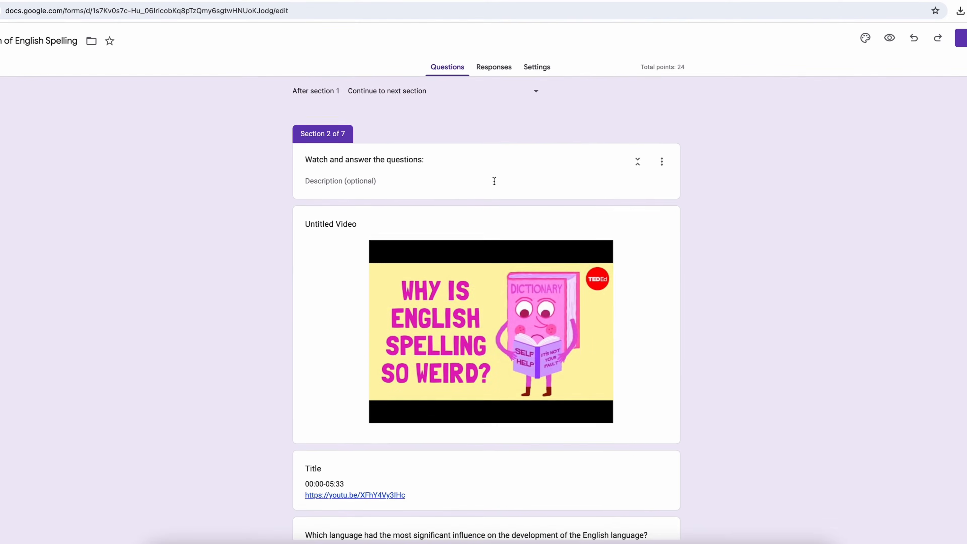
scroll(494, 181, "down", 12)
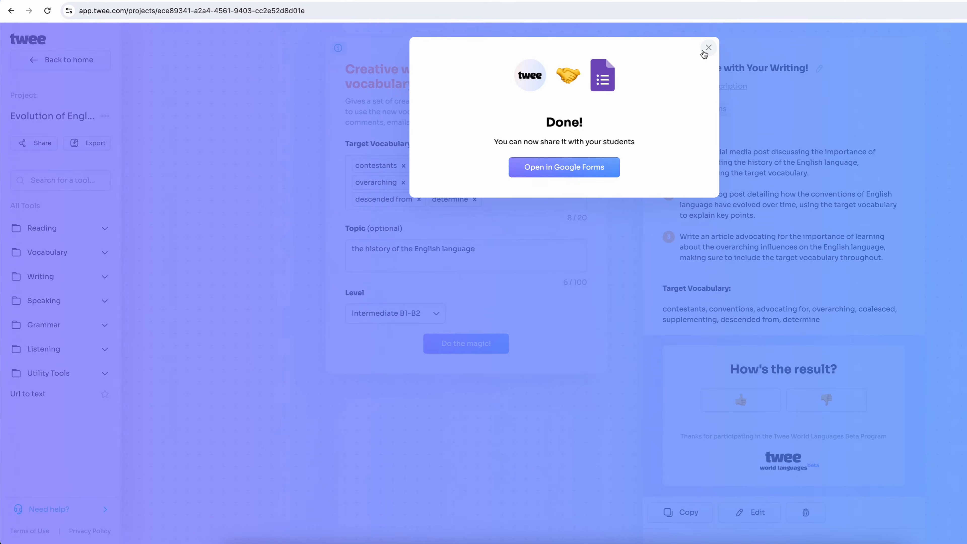
Close the export dialog back in Twee and open the project's sharing options
left_click(706, 49)
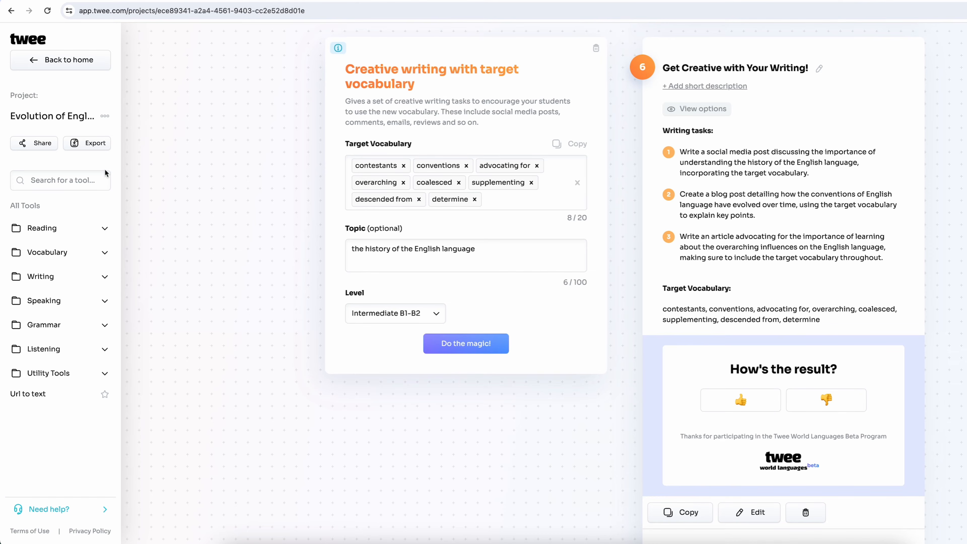
left_click(21, 147)
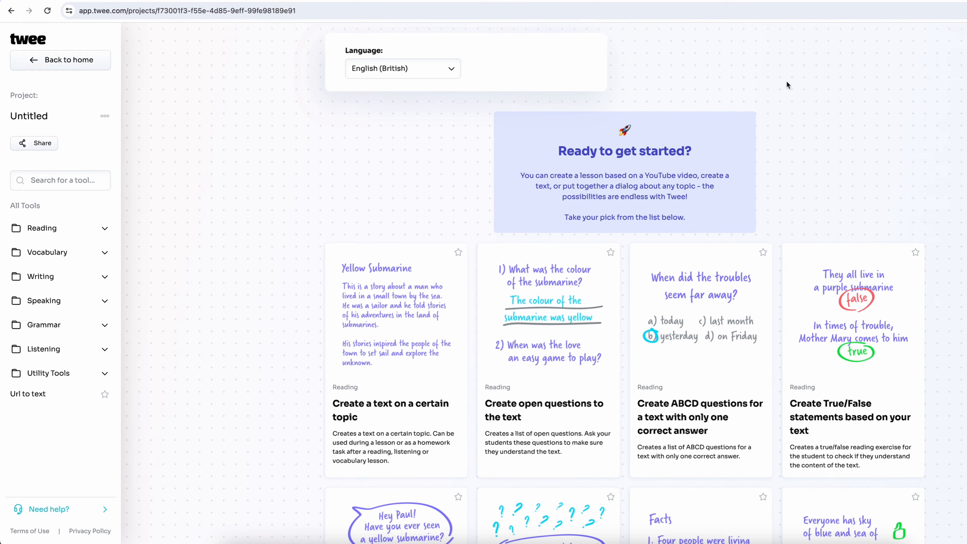
Start a text on the topic "time travel" with the target vocabulary running from "learn from the past" to "change history"
left_click(400, 300)
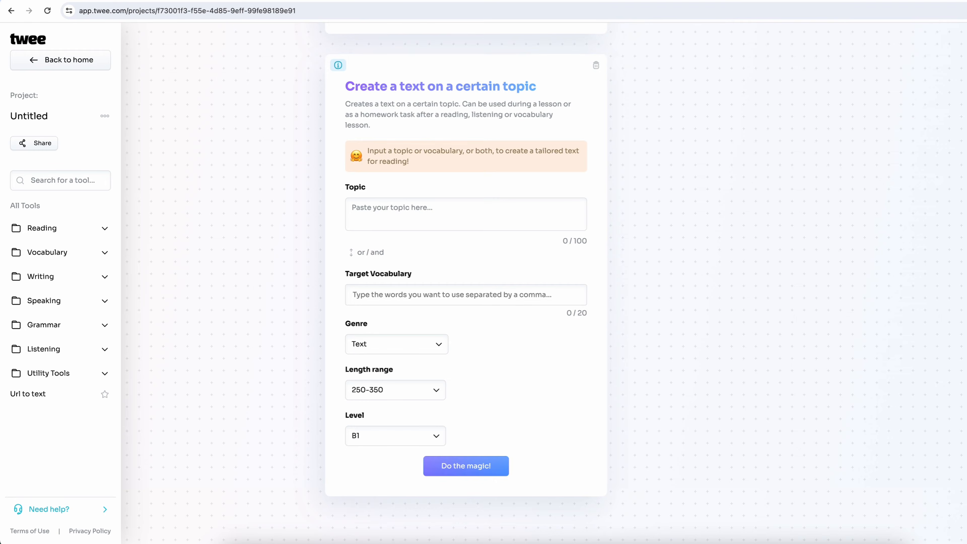
left_click(414, 204)
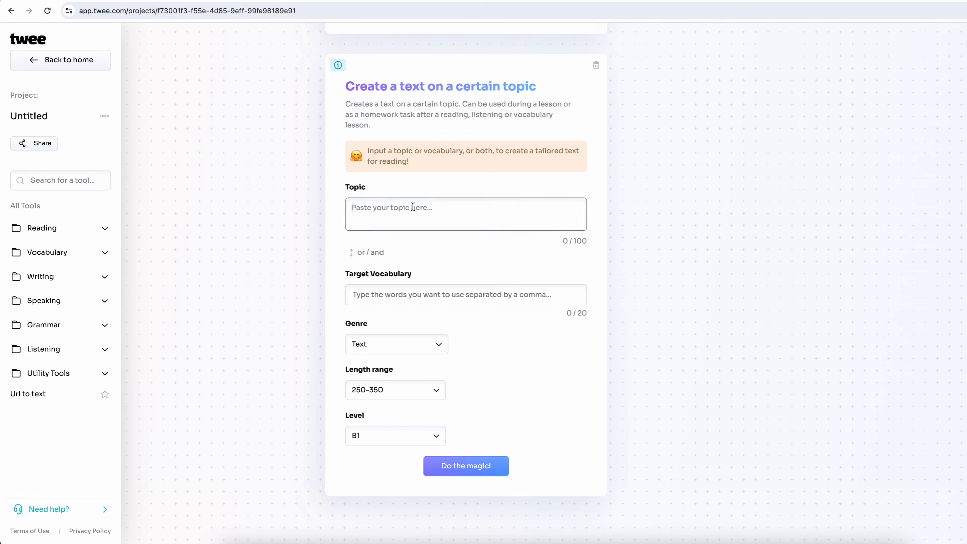
type("time travel")
left_click(459, 293)
type("learn from the past, return to the present, open a portal, order, paradox, consequences, historical timeline, major event, adventure, time travel journey, invent, discover, era, change history")
scroll(468, 300, "down", 2)
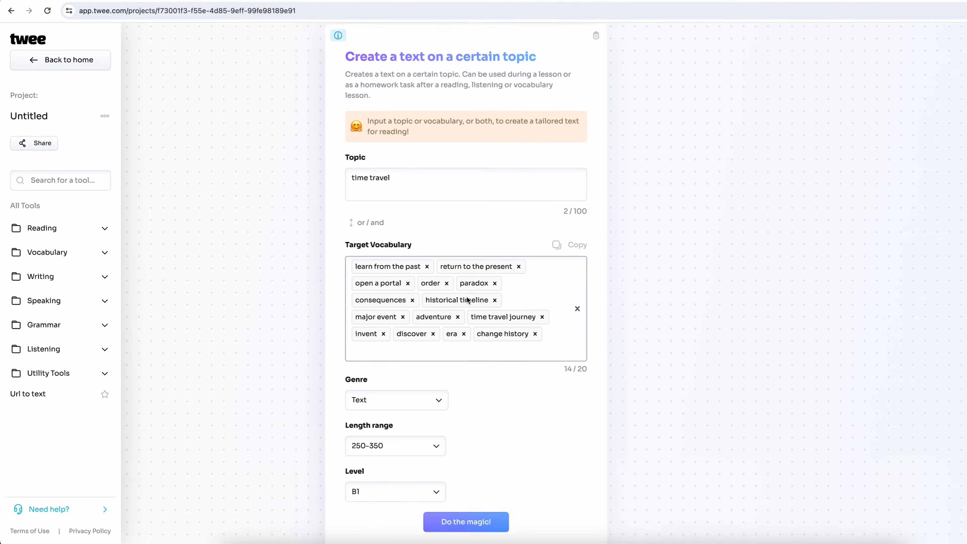
Set the text's genre to Blog post and its level to A2, and generate it
left_click(418, 374)
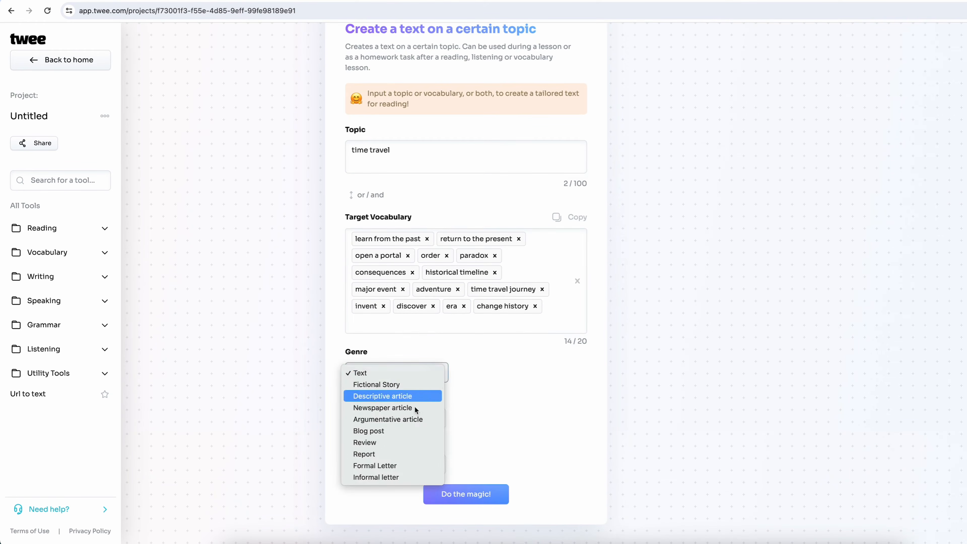
left_click(414, 431)
left_click(416, 461)
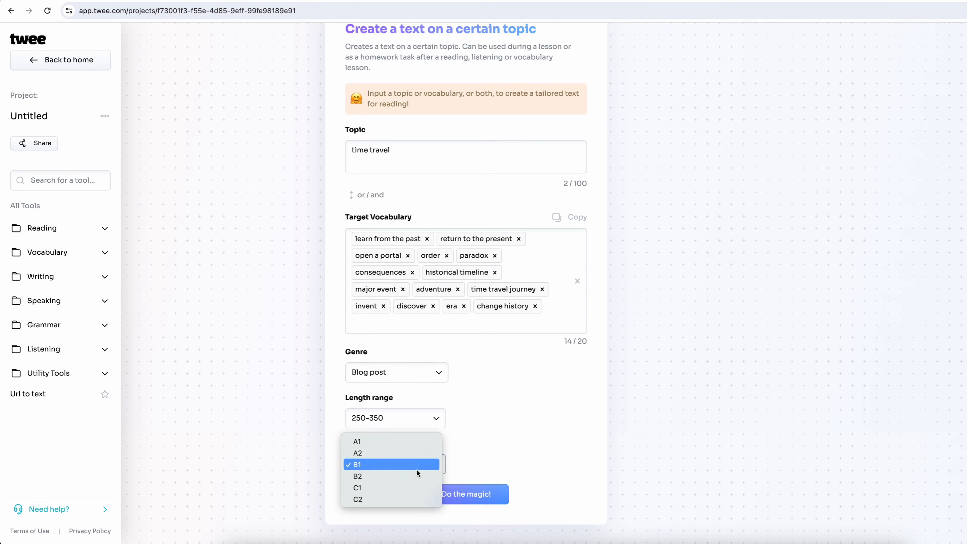
left_click(417, 452)
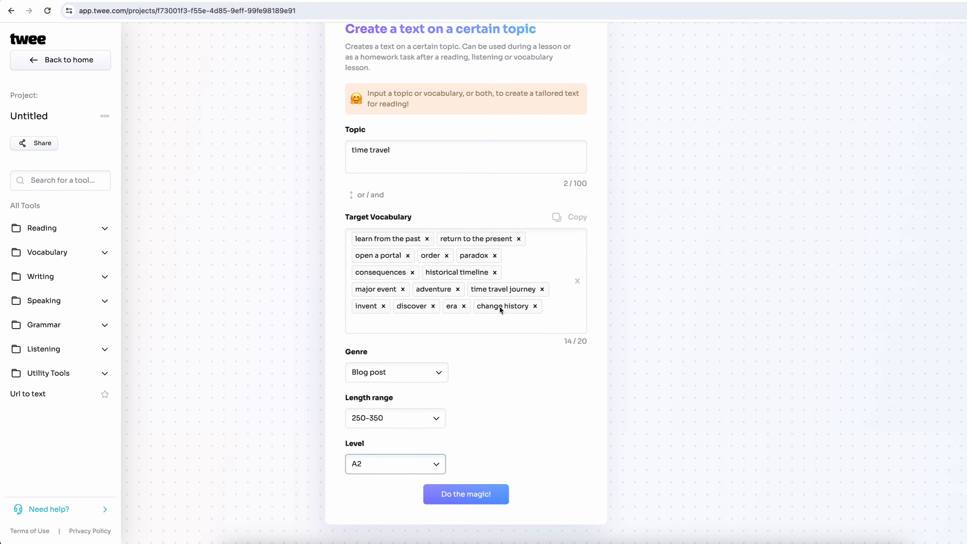
left_click(488, 424)
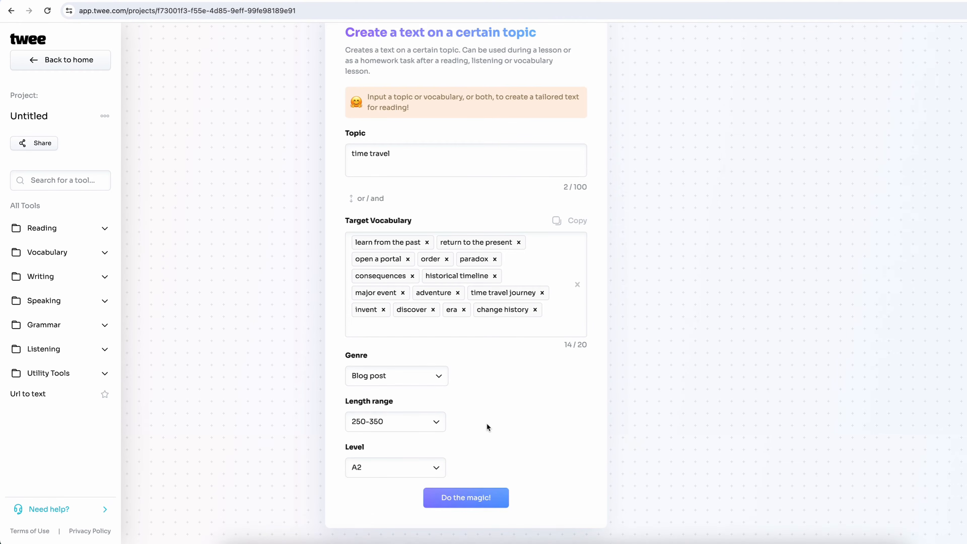
scroll(487, 424, "up", 1)
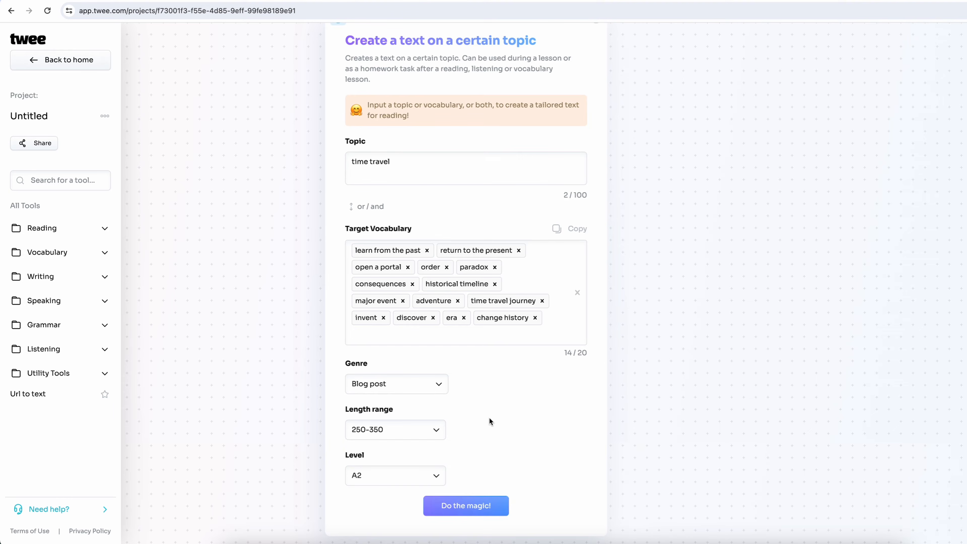
left_click(502, 502)
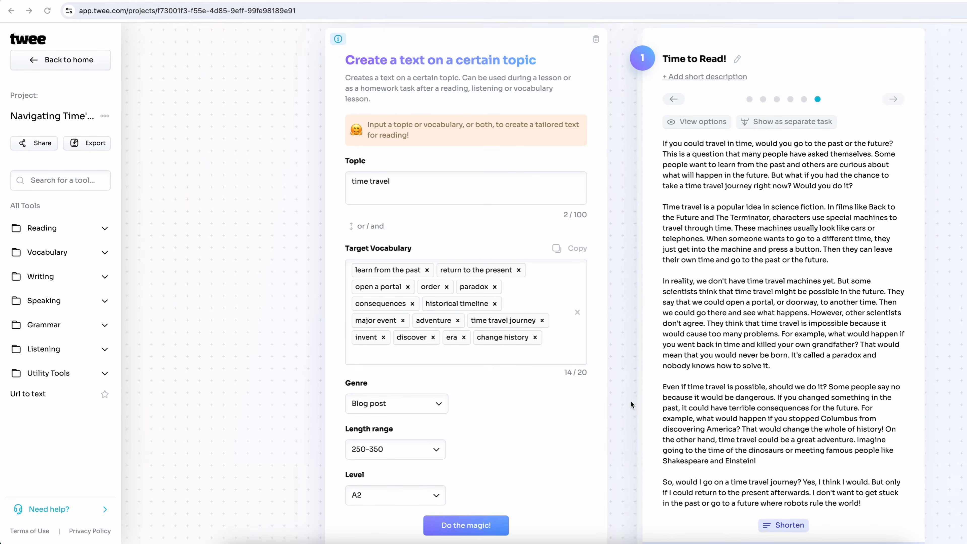
Set up the True/False statements exercise based on the time travel text, with 'Not given' statements excluded and a level chosen
scroll(605, 432, "down", 15)
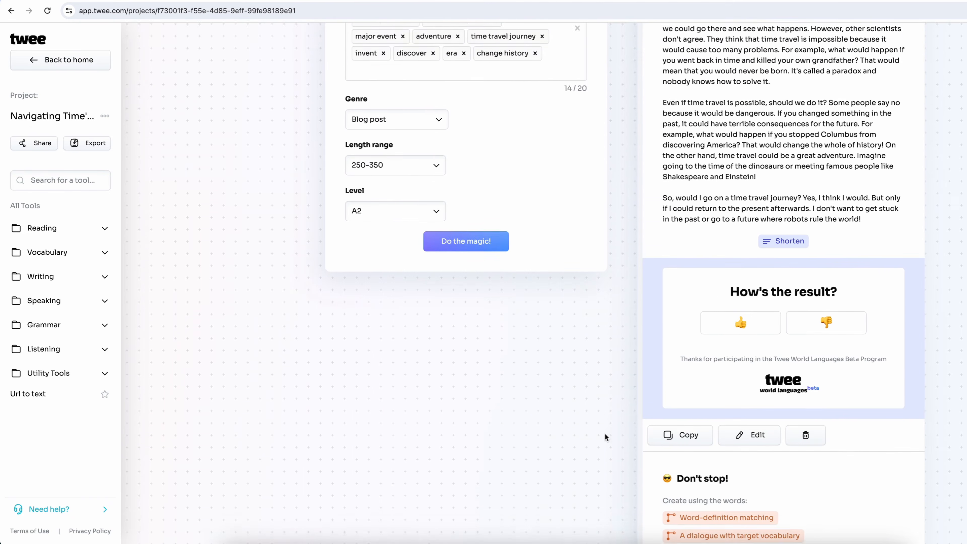
scroll(605, 436, "down", 1)
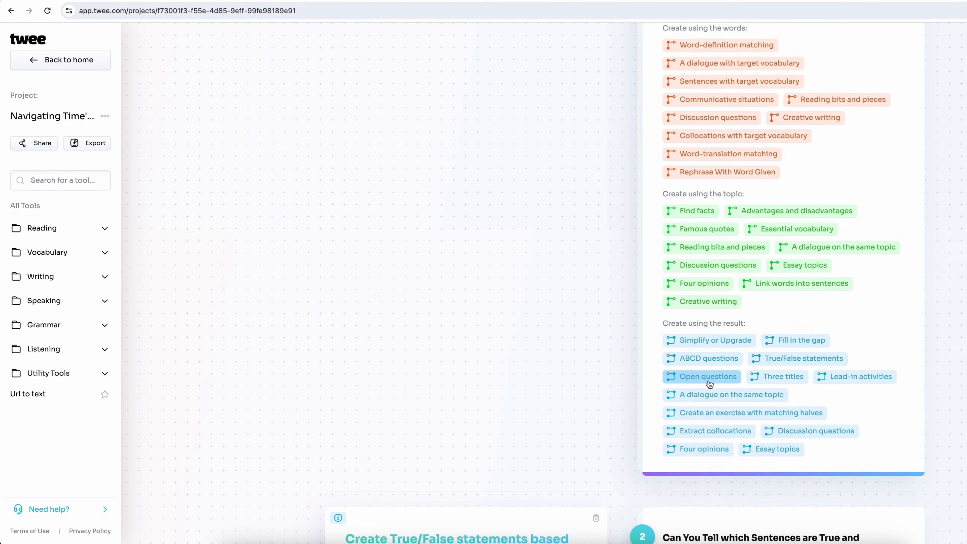
scroll(770, 362, "down", 15)
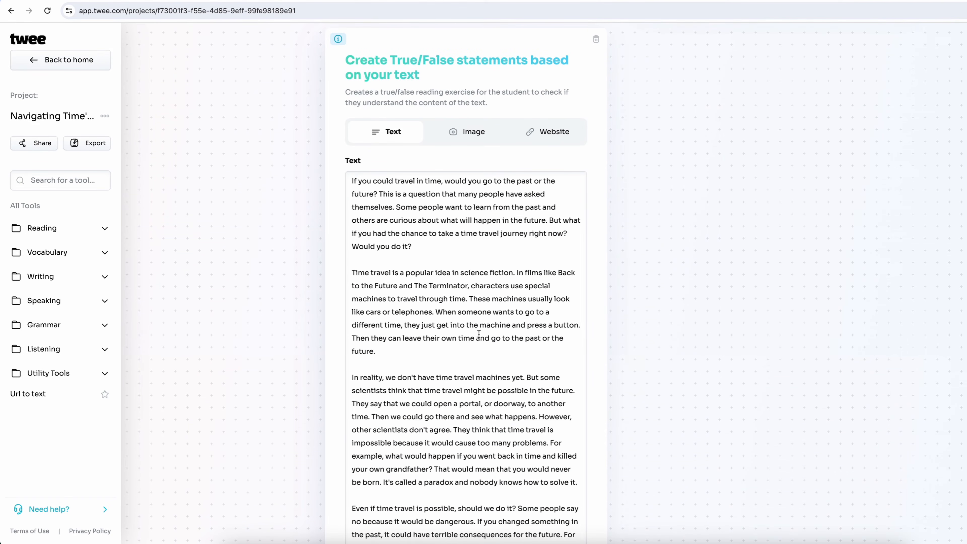
scroll(458, 326, "down", 8)
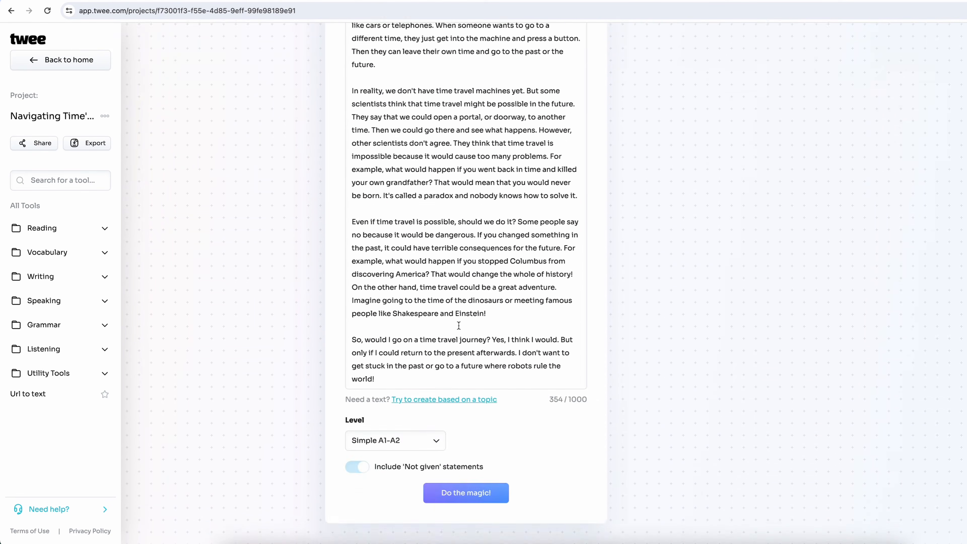
left_click(404, 442)
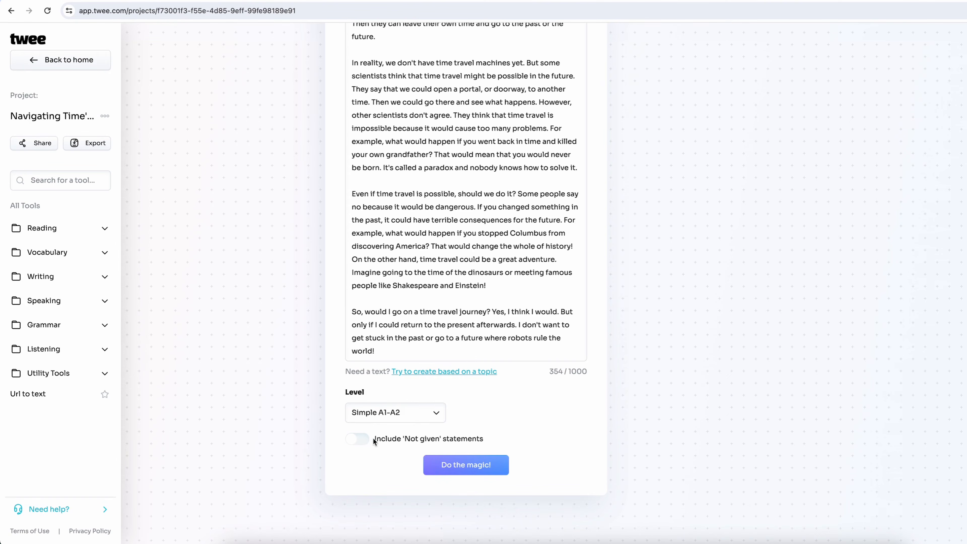
left_click(404, 412)
left_click(418, 422)
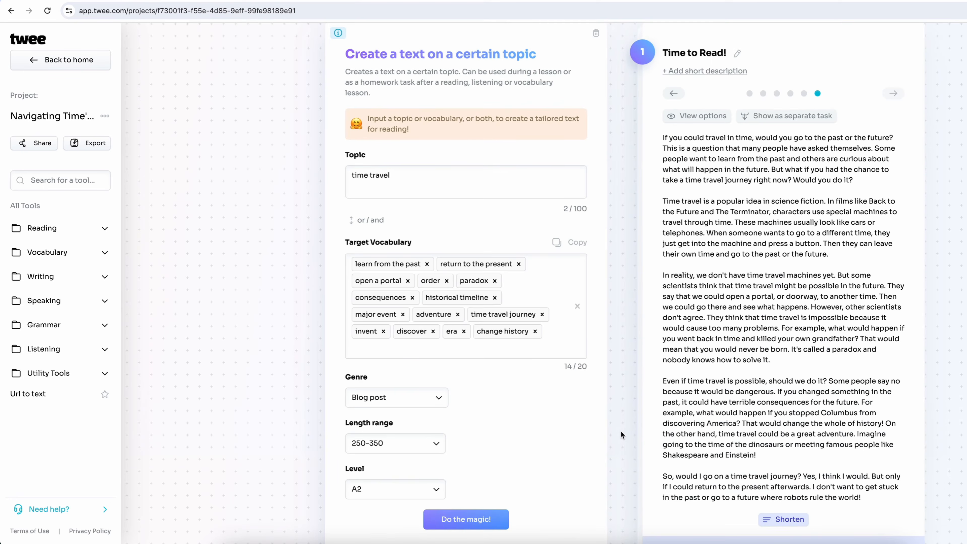
Generate a word-definition matching exercise from the text's target vocabulary at level Intermediate B1-B2
scroll(458, 375, "down", 1)
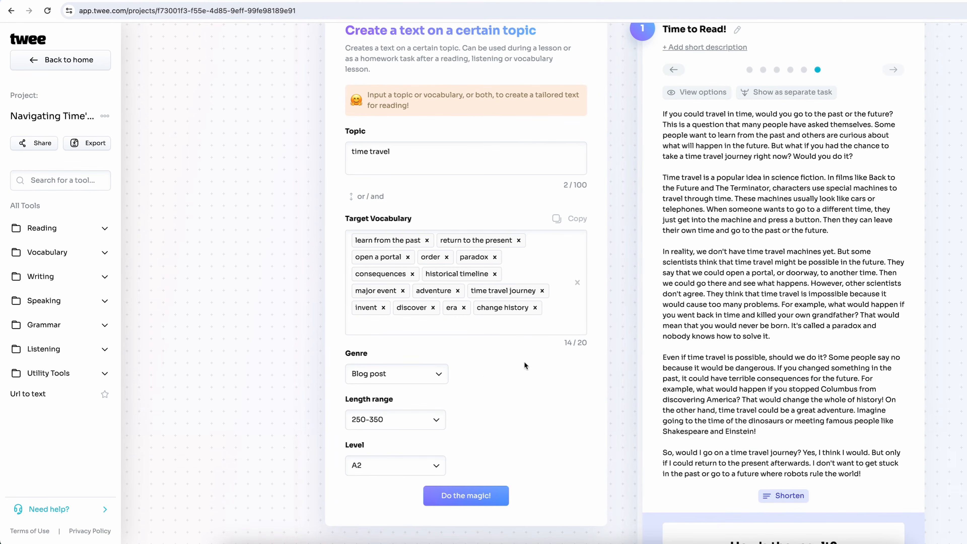
scroll(587, 357, "down", 10)
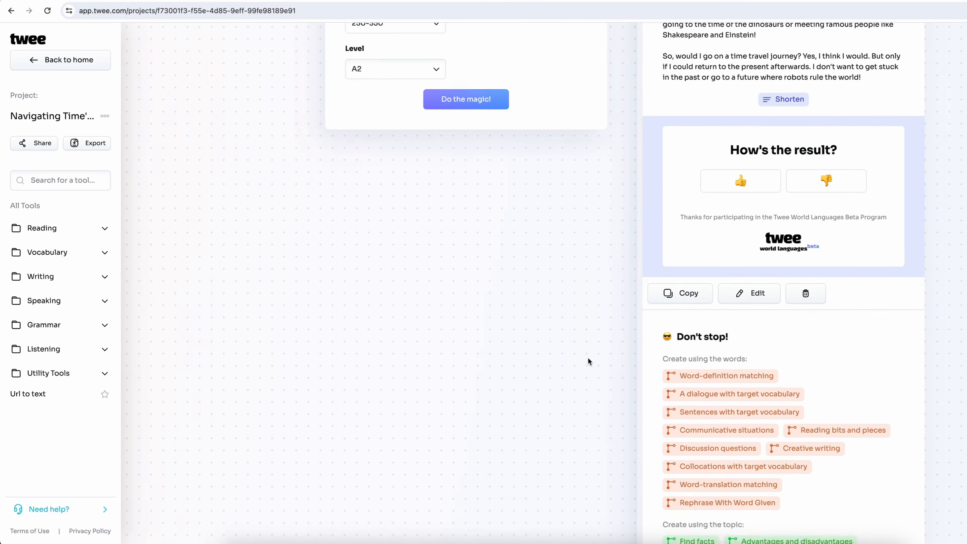
left_click(704, 321)
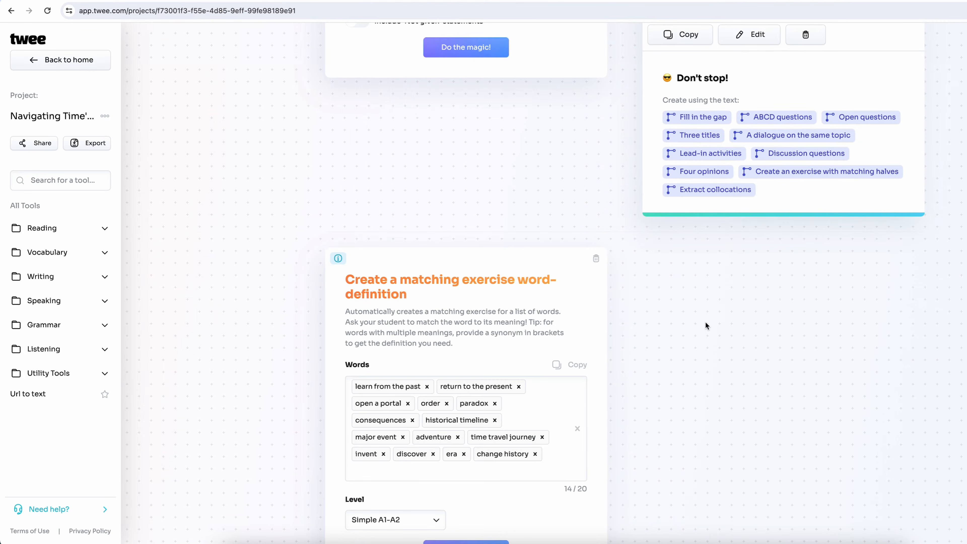
left_click(393, 437)
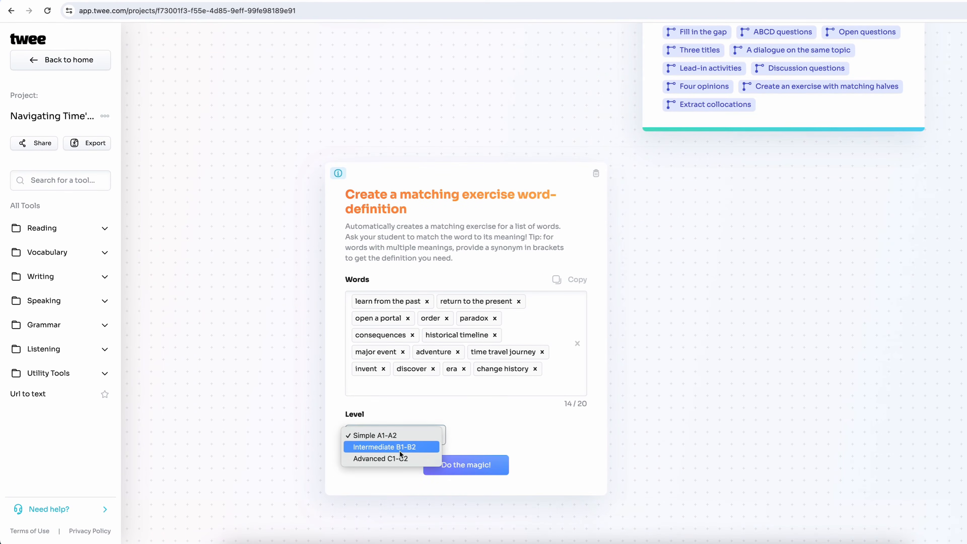
left_click(399, 448)
left_click(463, 469)
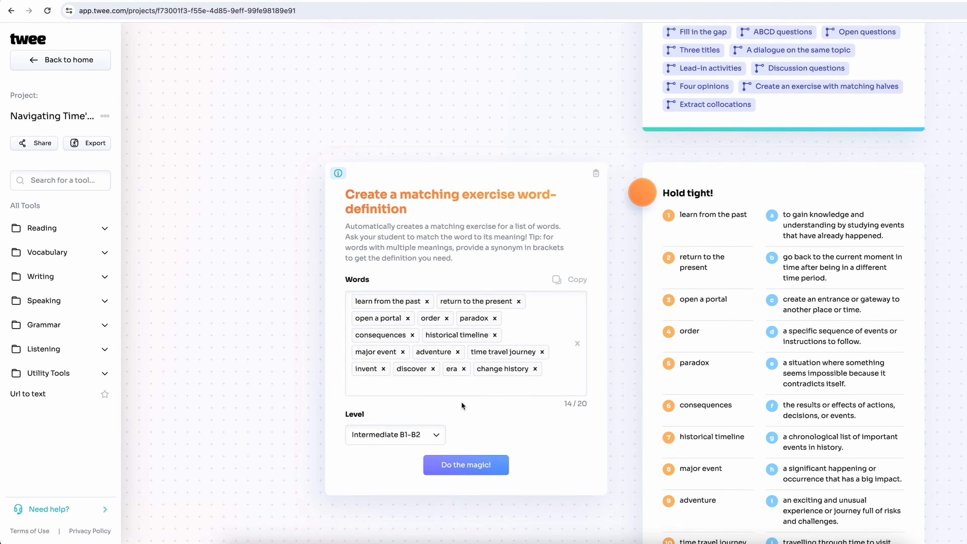
Align the definitions with their words in the matching exercise and try the Plain look in its view options
scroll(670, 362, "down", 4)
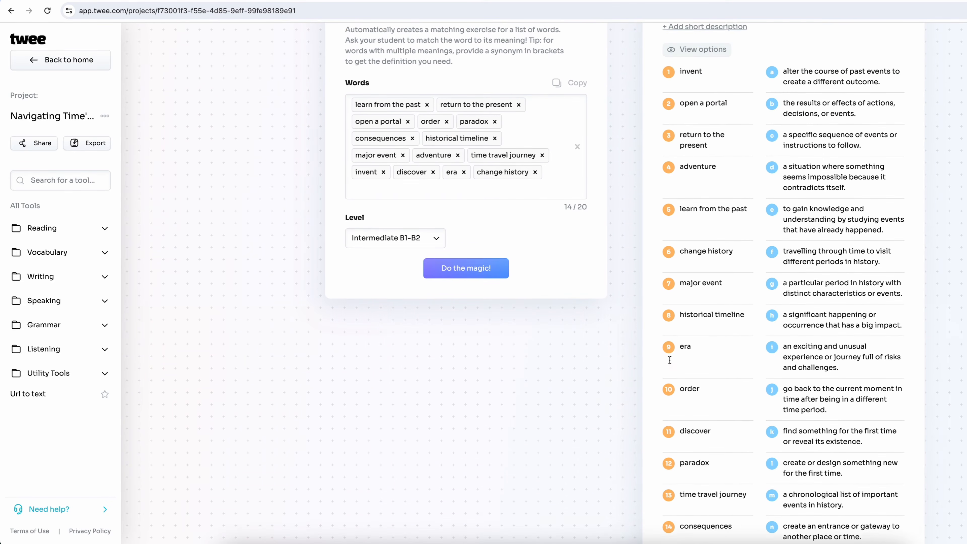
left_click(780, 473)
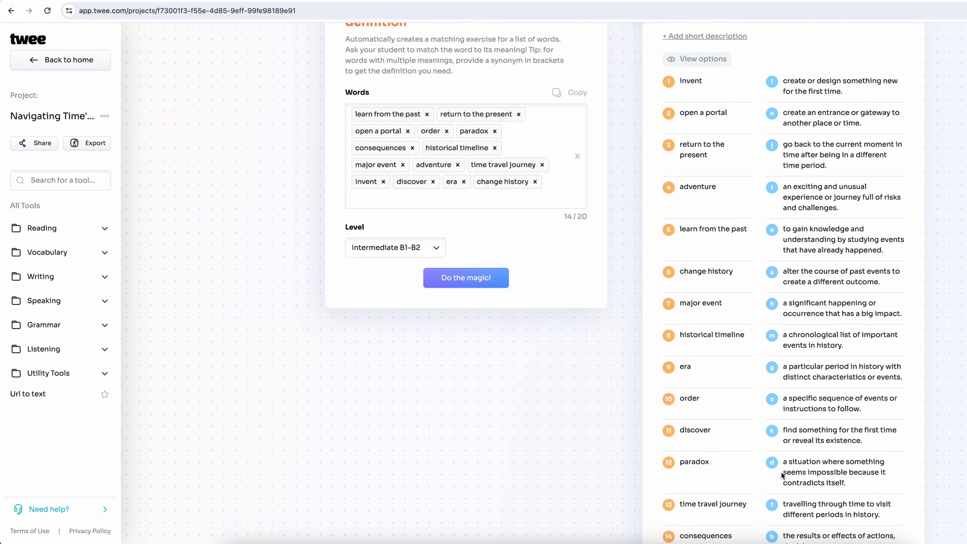
left_click(696, 59)
left_click(923, 164)
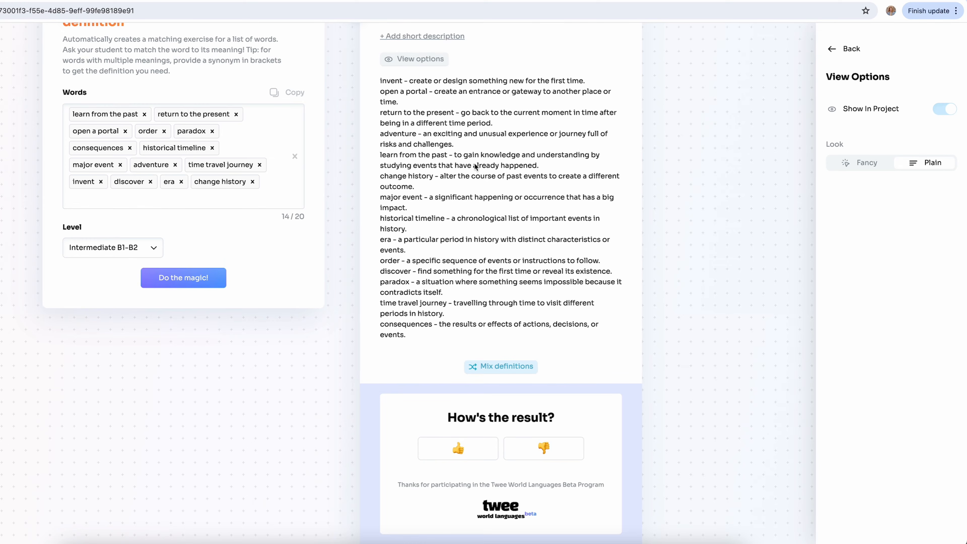
scroll(936, 172, "down", 8)
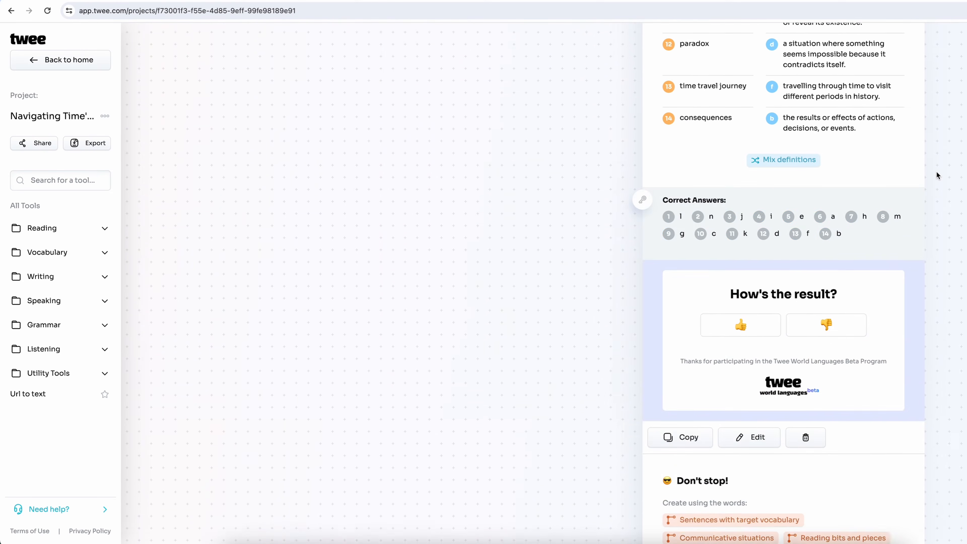
scroll(936, 171, "down", 6)
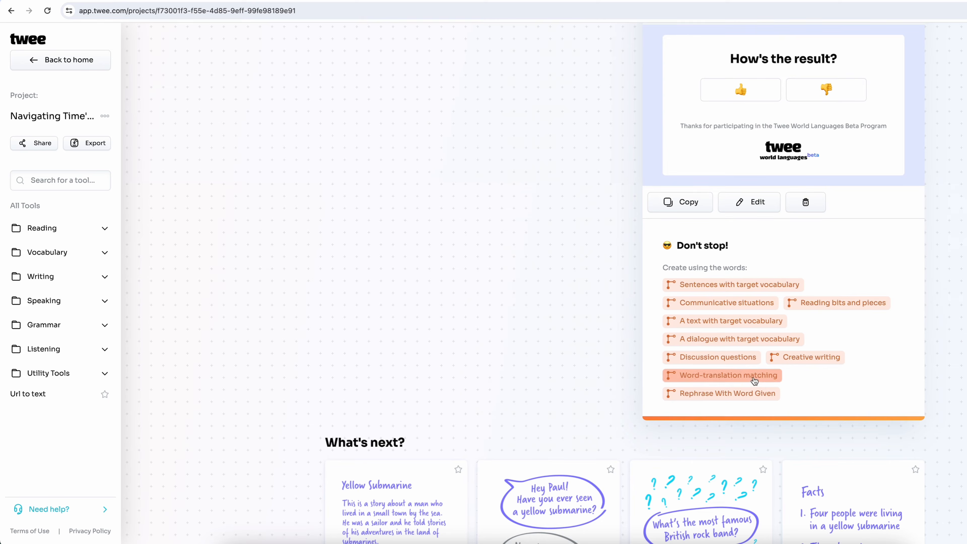
Generate a word-translation matching exercise from the target vocabulary with French as the translation language
left_click(755, 380)
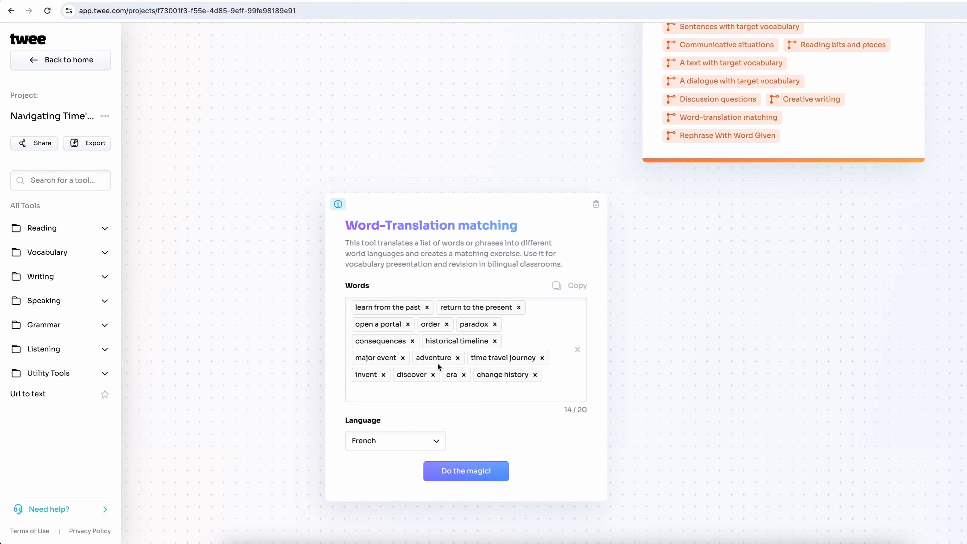
left_click(397, 443)
left_click(396, 442)
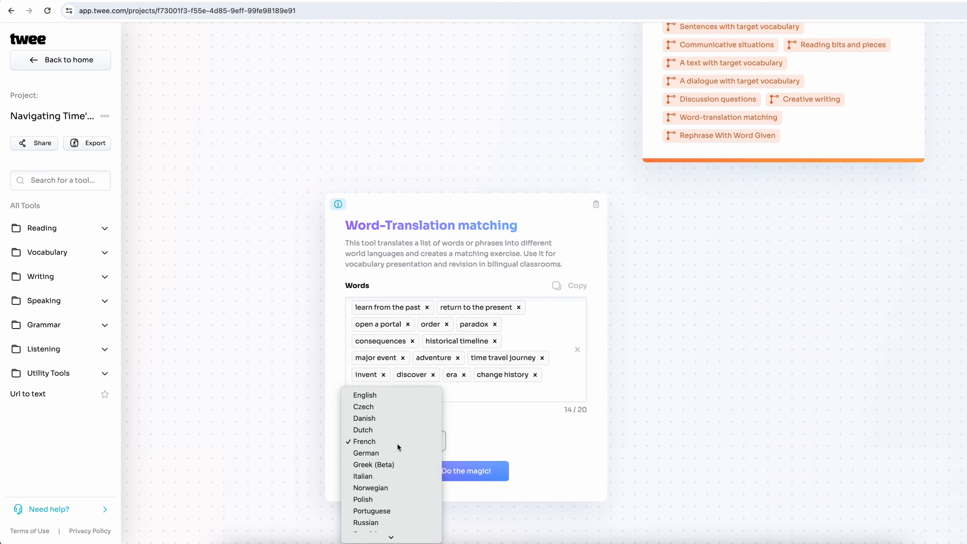
left_click(455, 472)
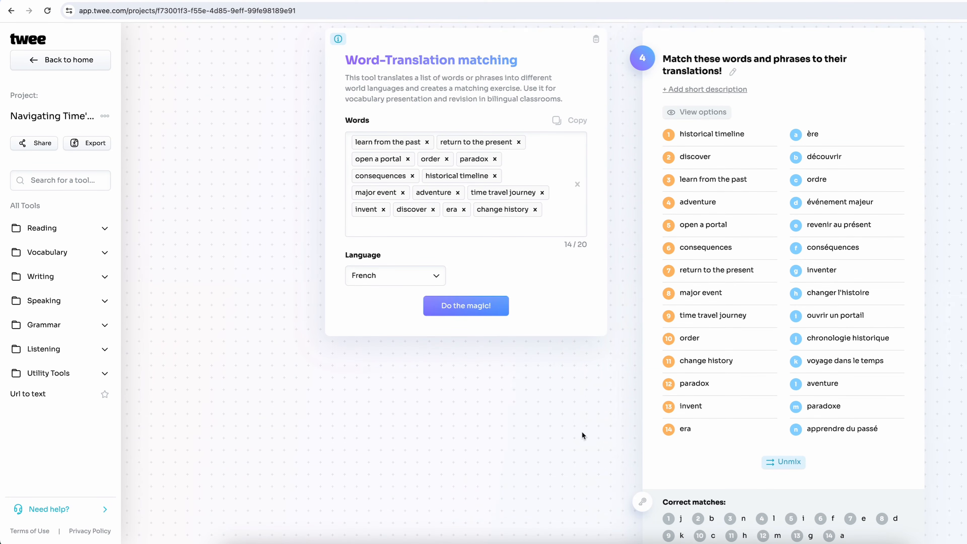
Generate a list of essay topics on the subject of time travel from the text's follow-up suggestions, with a level selected
scroll(472, 376, "up", 20)
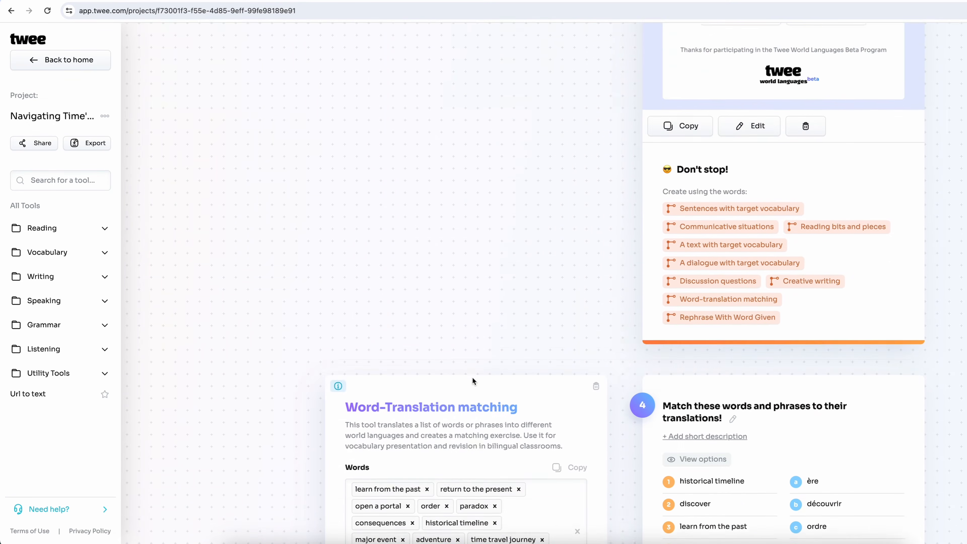
scroll(472, 379, "up", 20)
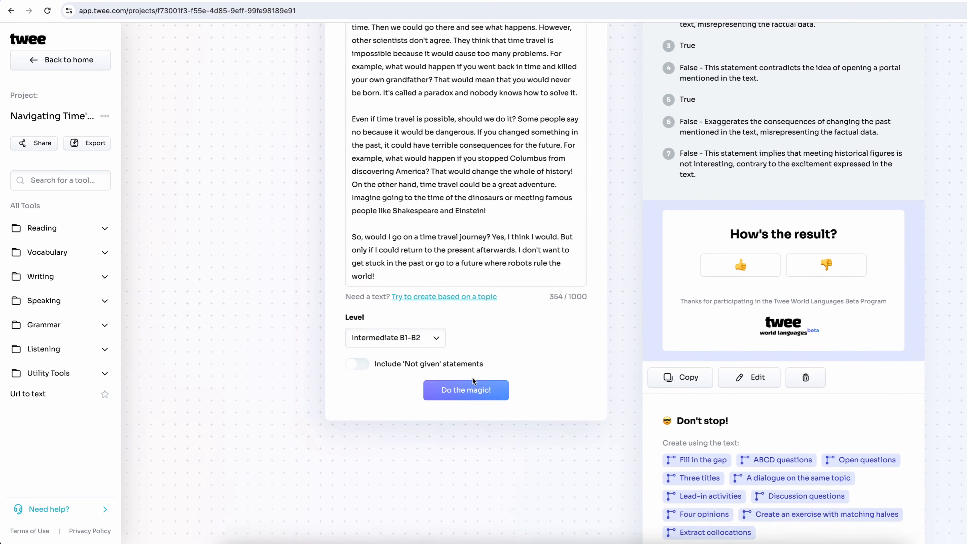
scroll(472, 376, "up", 20)
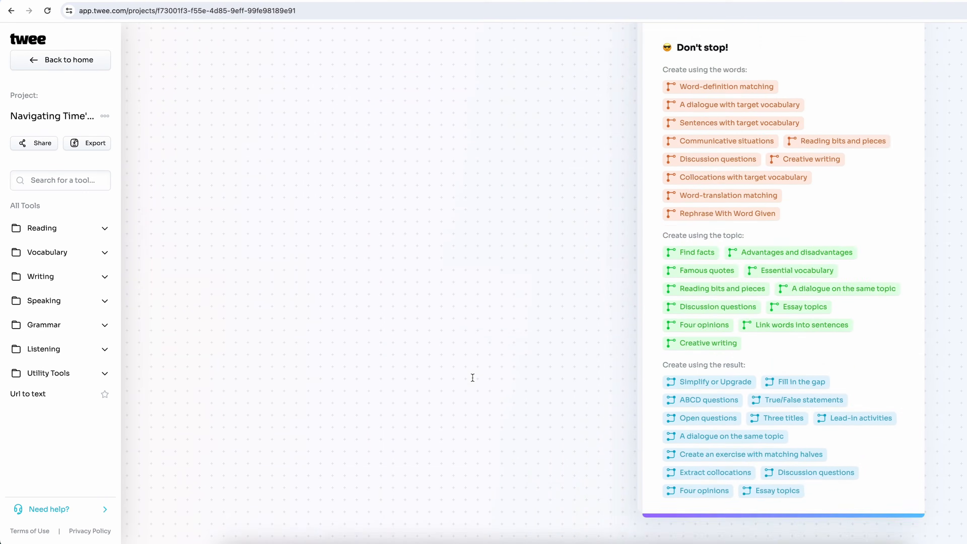
scroll(472, 378, "down", 12)
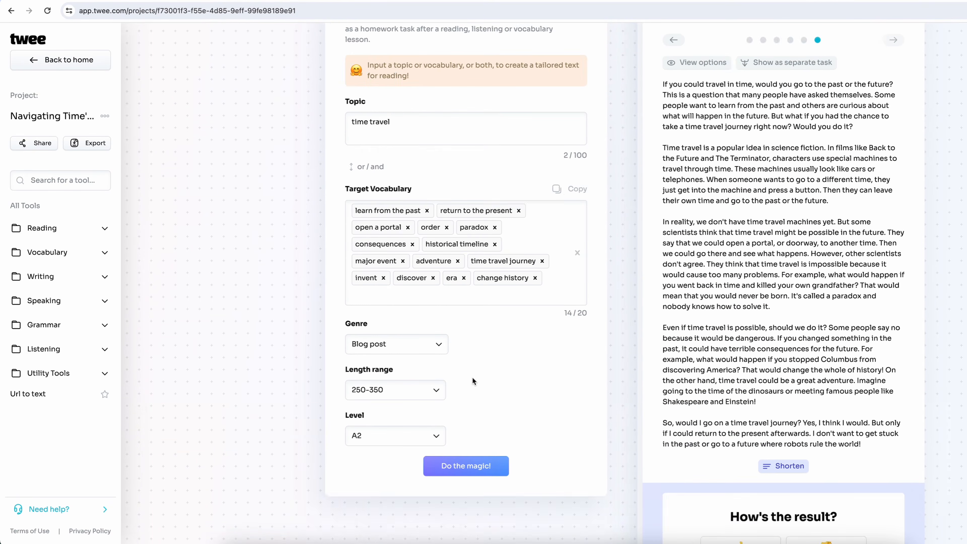
scroll(472, 376, "down", 3)
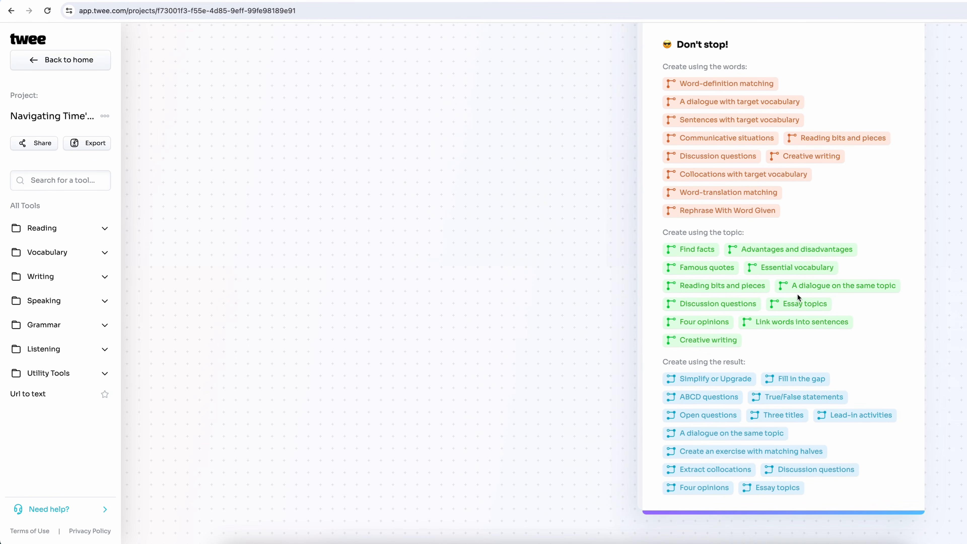
left_click(798, 305)
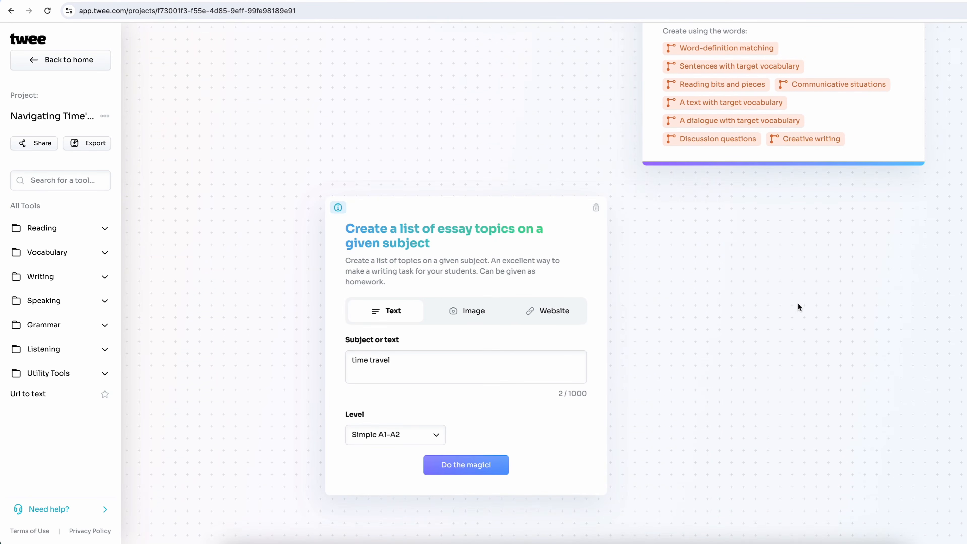
left_click(391, 434)
left_click(396, 447)
left_click(469, 465)
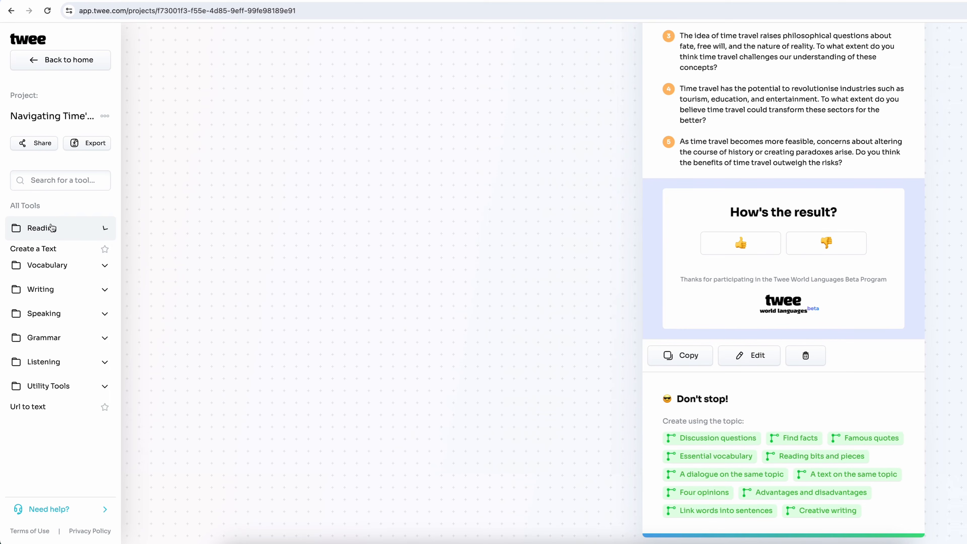
Add a Titles for a Text exercise and load the "Going back to nature" page image as its source
left_click(49, 227)
left_click(53, 342)
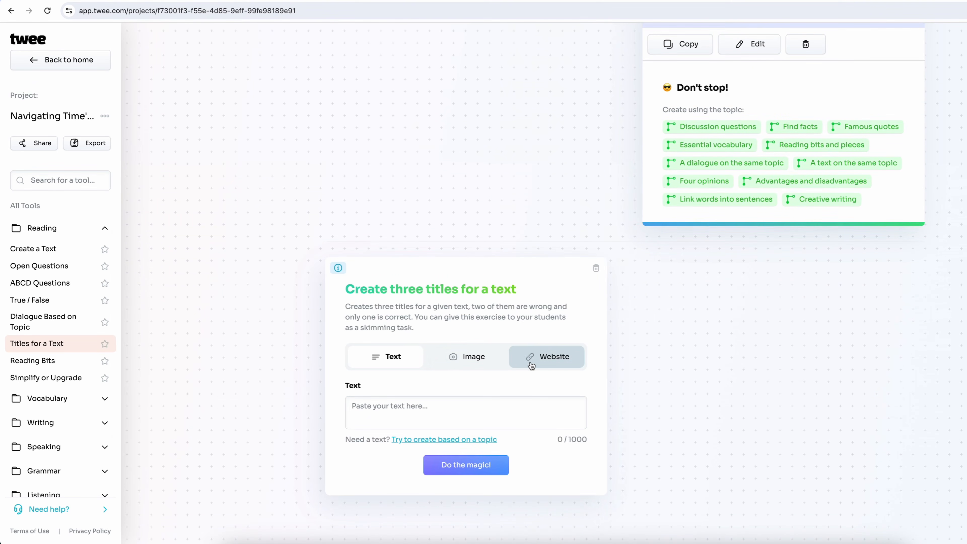
left_click(490, 366)
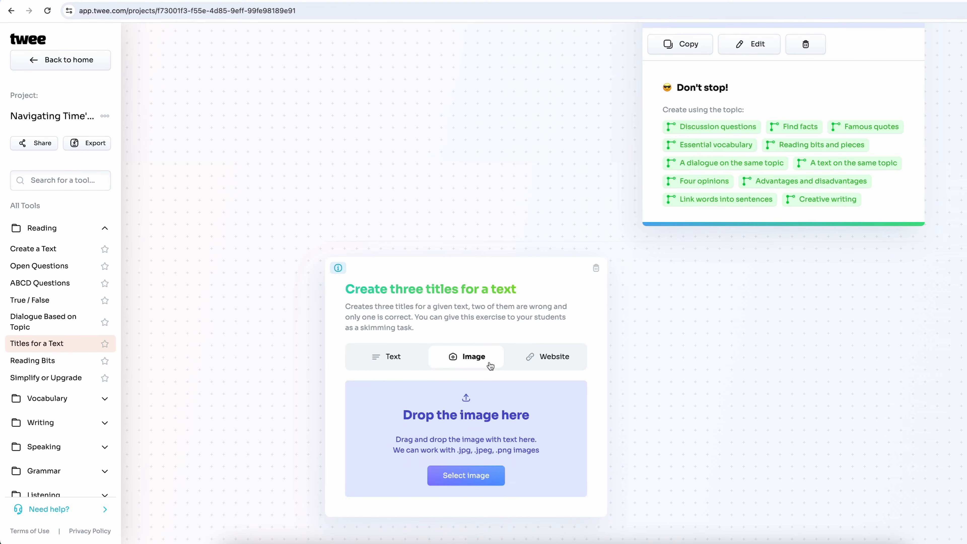
left_click(394, 440)
double_click(463, 203)
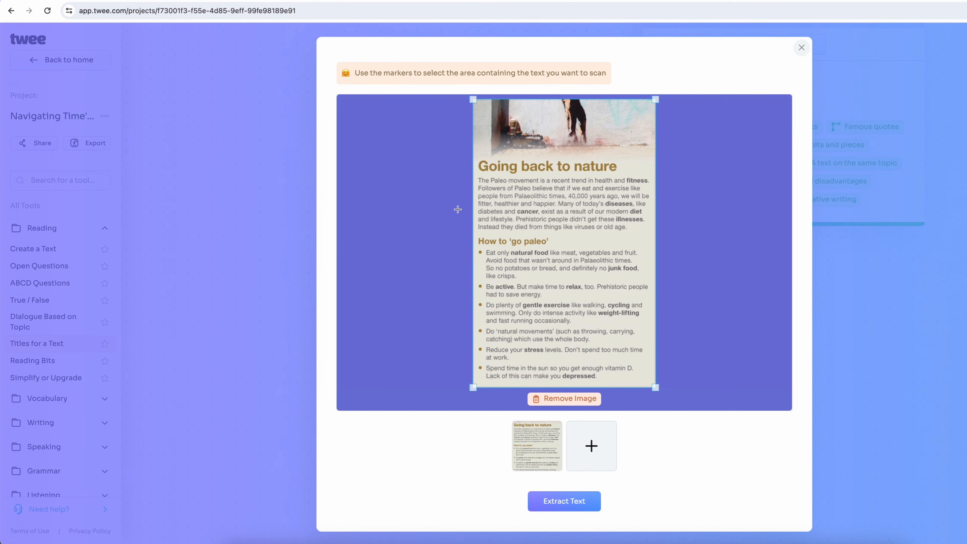
Crop the photo out of the scan area, extract the article's text and generate the three titles from it
left_click_drag(473, 99, 473, 156)
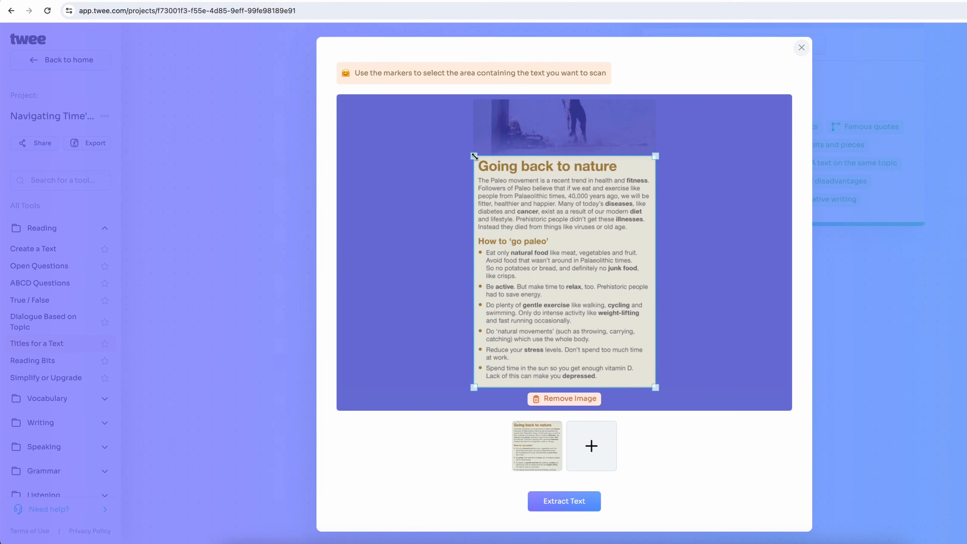
left_click(568, 503)
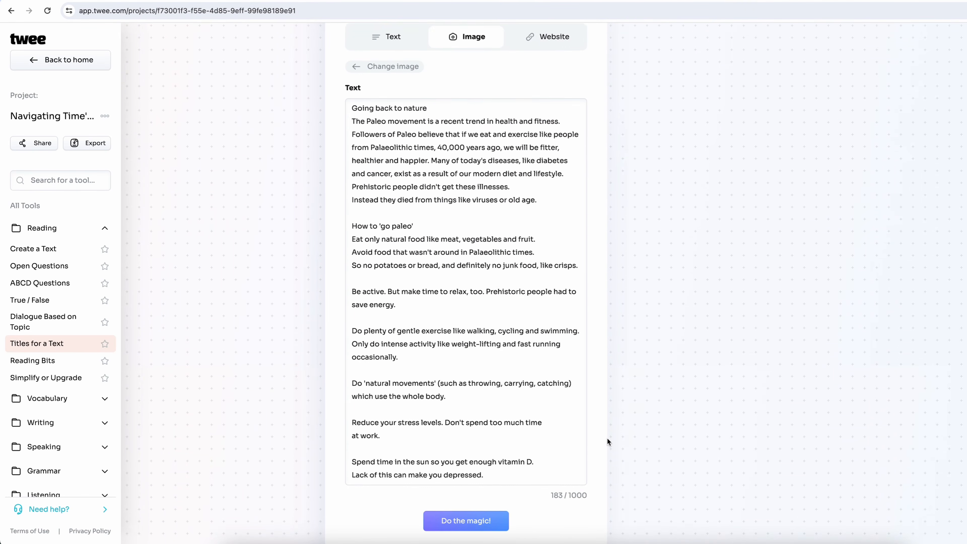
left_click(466, 515)
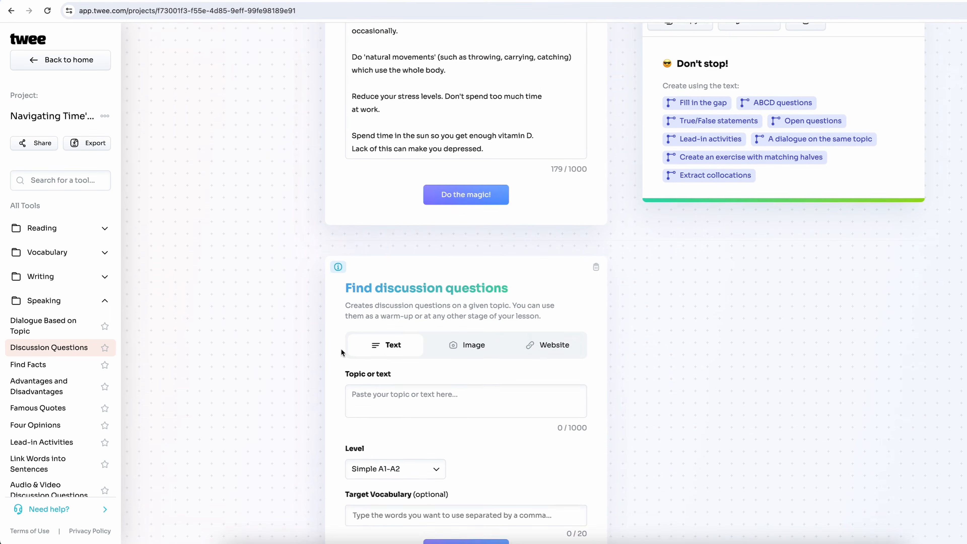
left_click(568, 271)
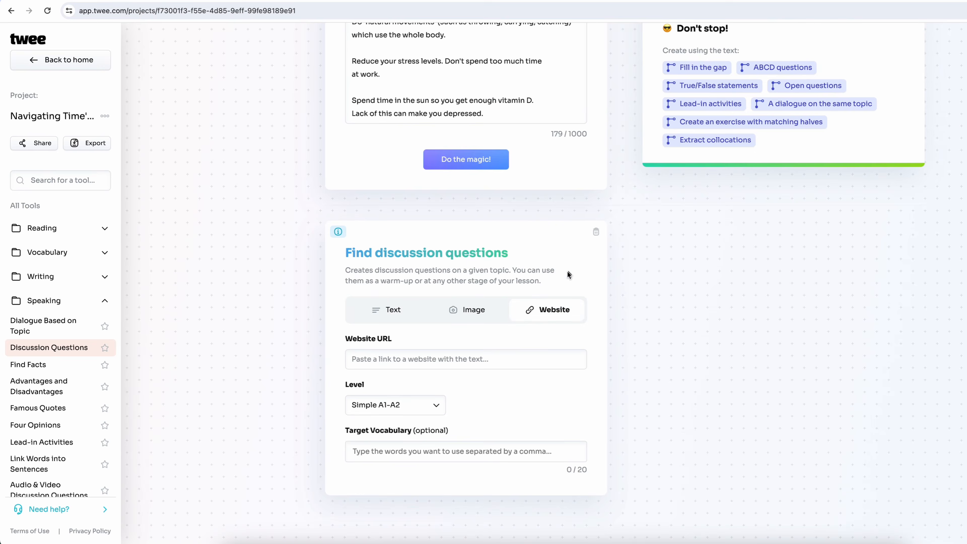
left_click(423, 363)
type("https://elearningindustry.com/should-students-be-using-online-tools-and-ai-to-study")
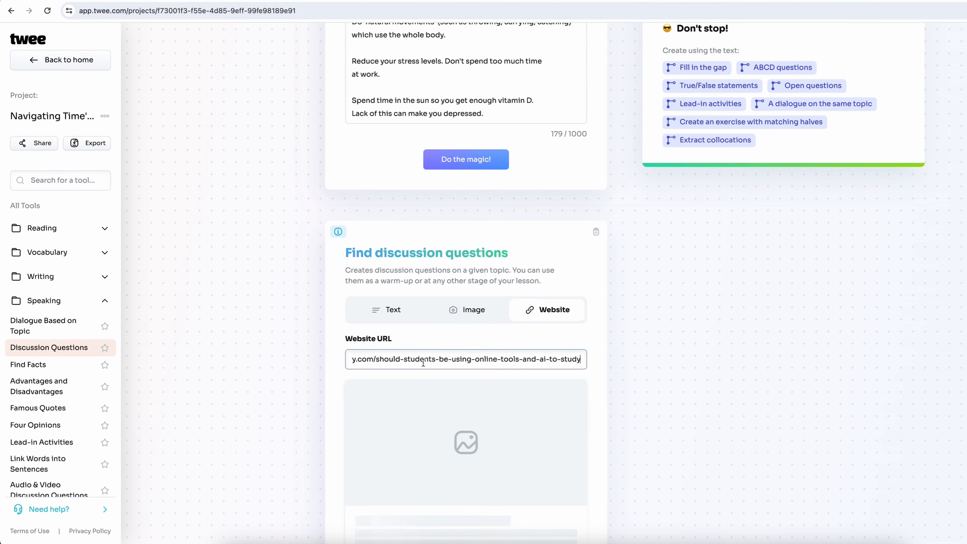
scroll(424, 365, "down", 5)
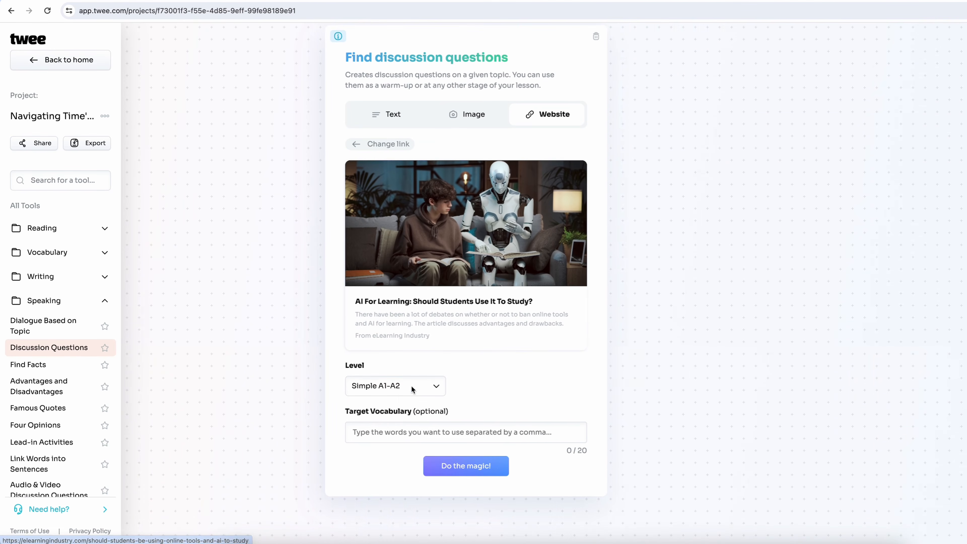
left_click(436, 387)
left_click(413, 409)
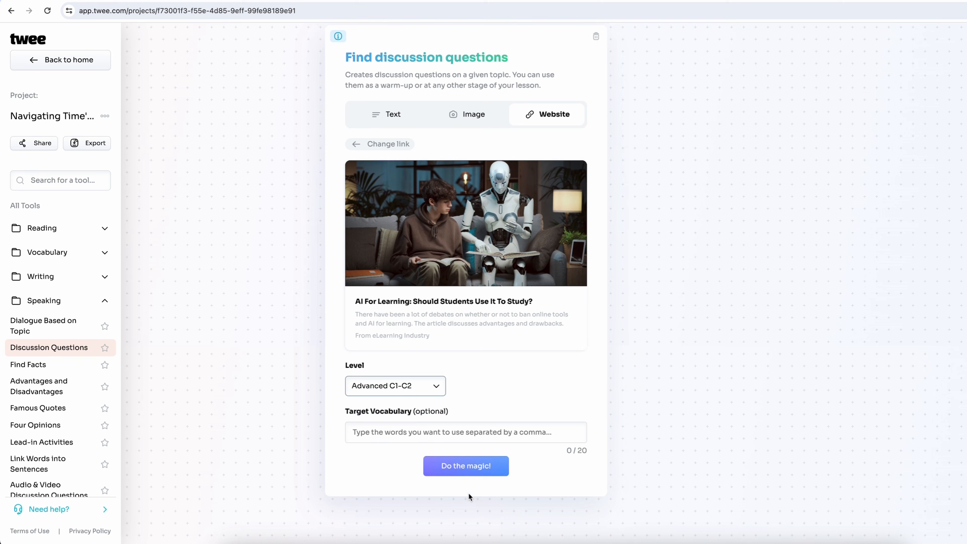
left_click(477, 469)
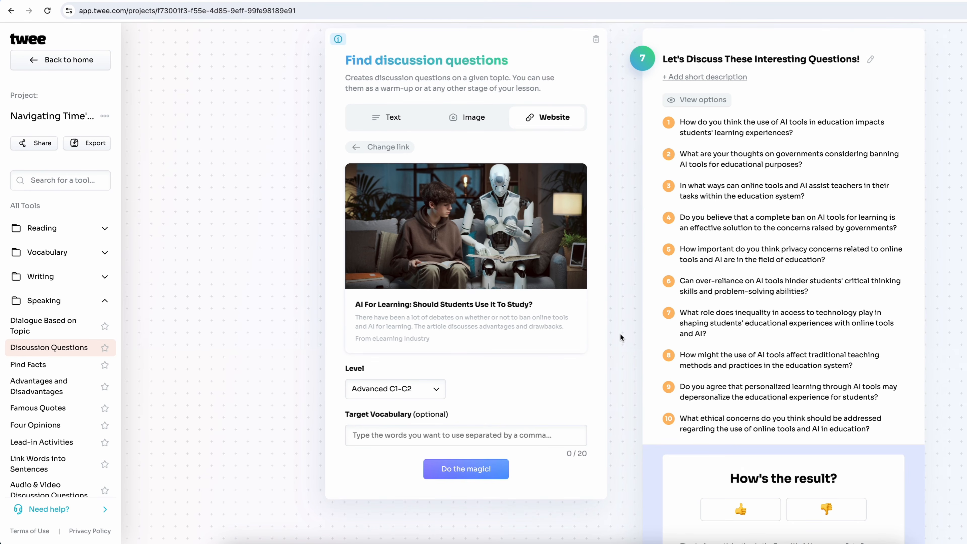
Generate a dialogue on the same topic from the AI for learning article at level Advanced C1-C2 and look through it
scroll(619, 333, "down", 10)
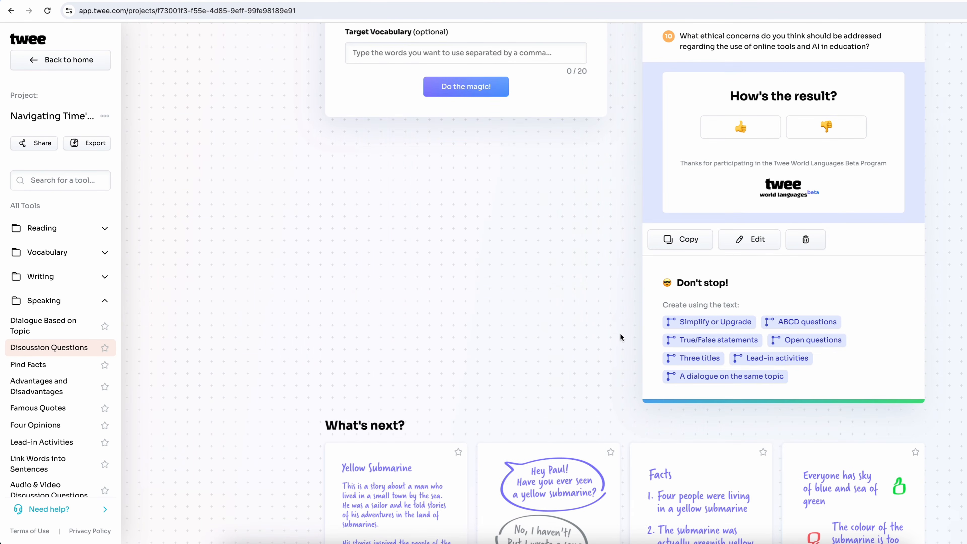
scroll(536, 373, "up", 3)
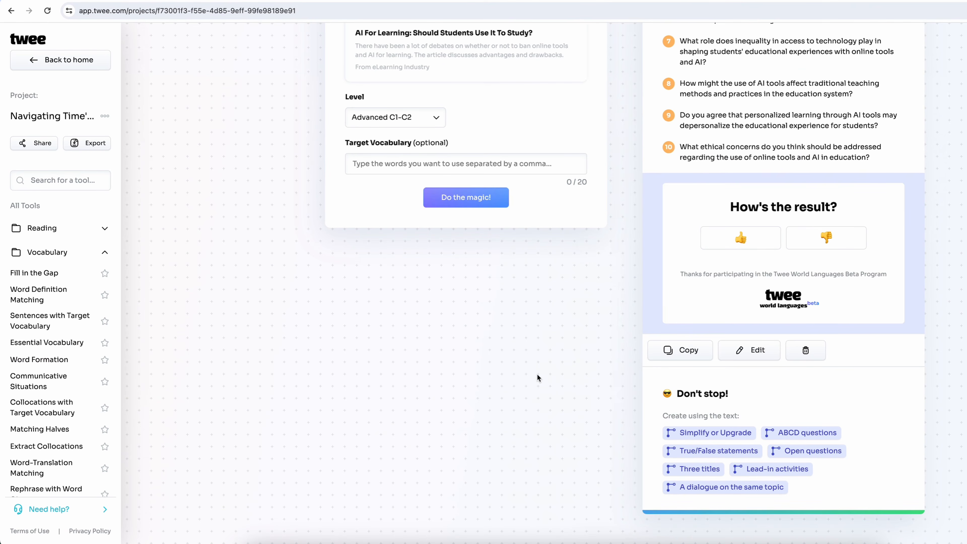
left_click(735, 486)
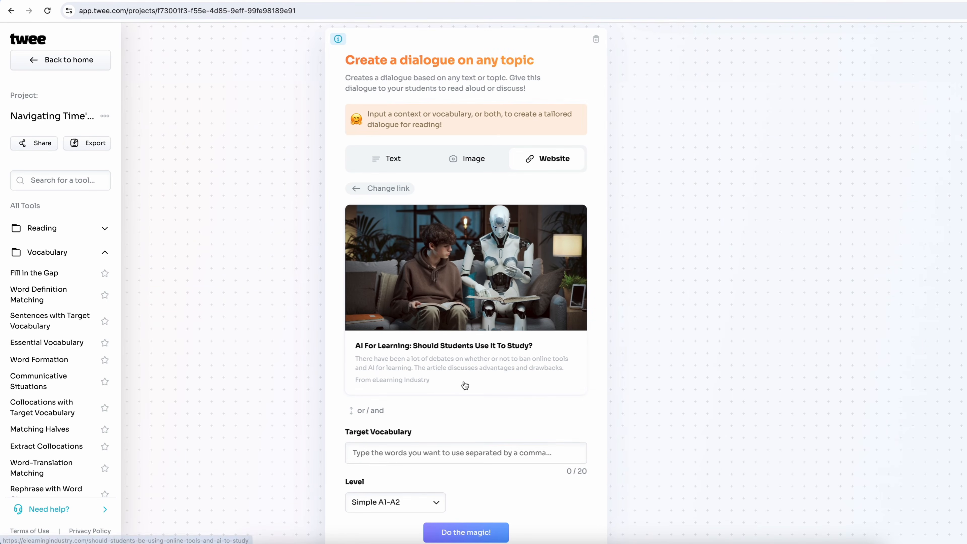
scroll(461, 438, "down", 2)
left_click(433, 449)
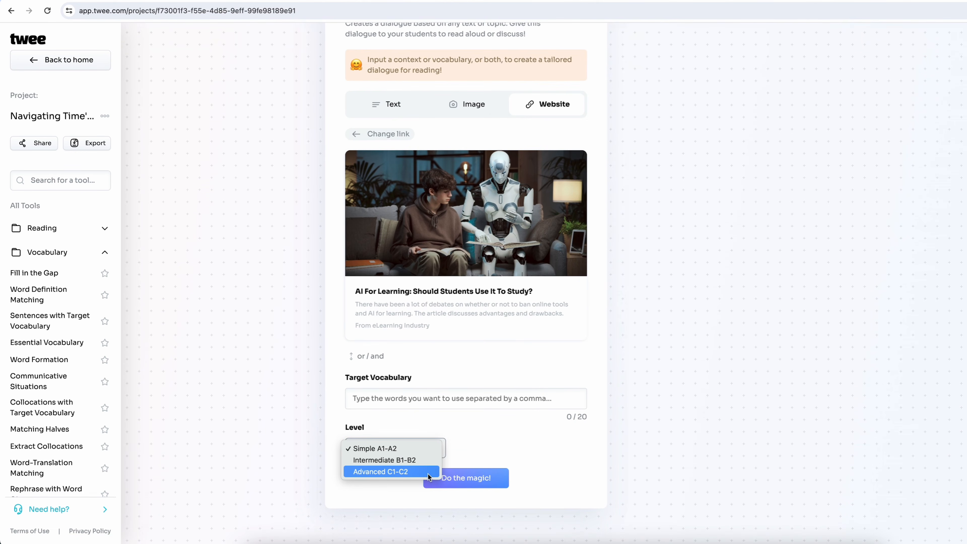
left_click(430, 471)
left_click(482, 474)
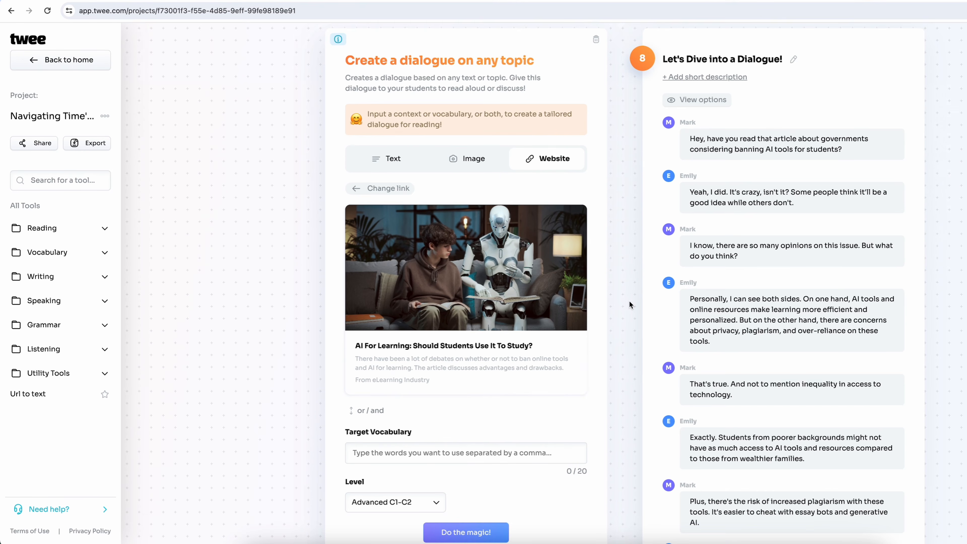
scroll(629, 300, "down", 3)
scroll(629, 305, "down", 5)
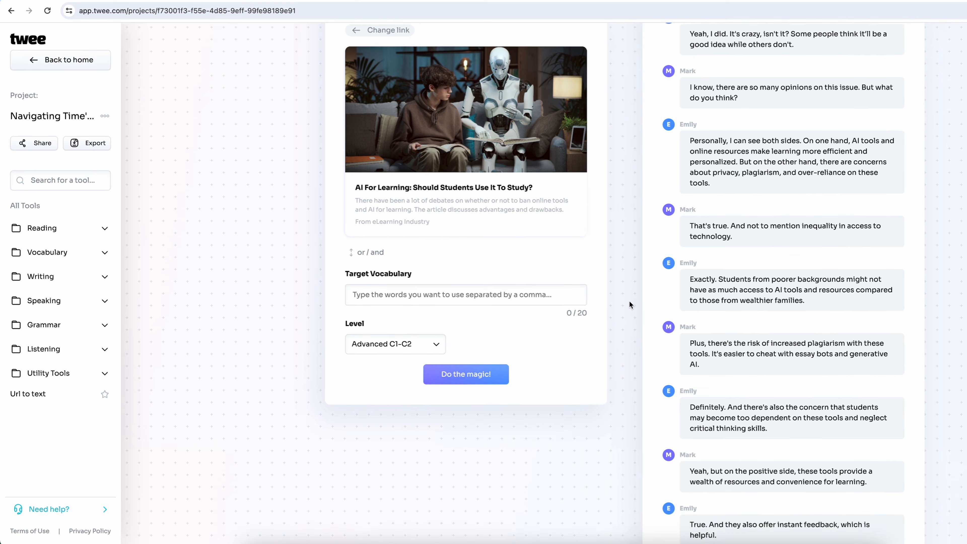
scroll(629, 301, "down", 3)
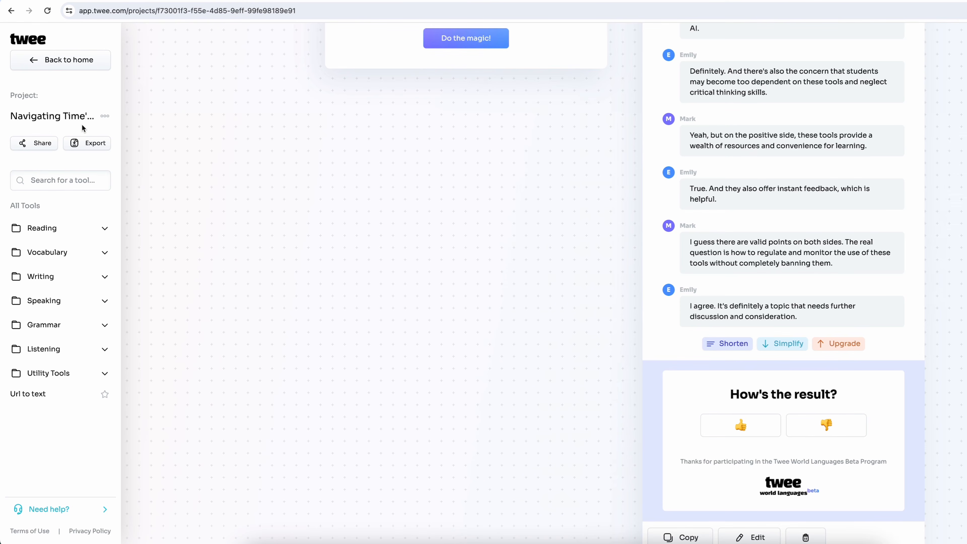
Rename the project as Time Travel
left_click(68, 120)
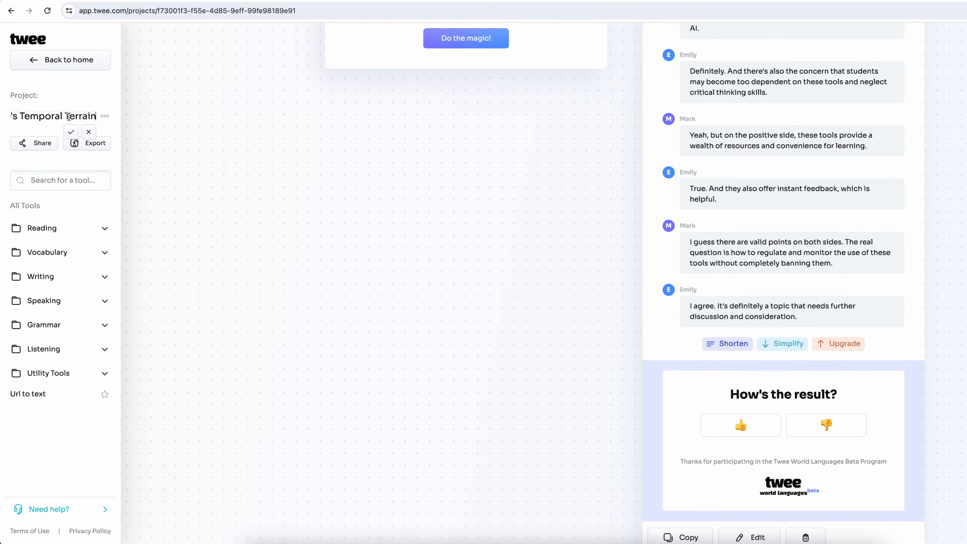
triple_click(74, 115)
type("Time Travel")
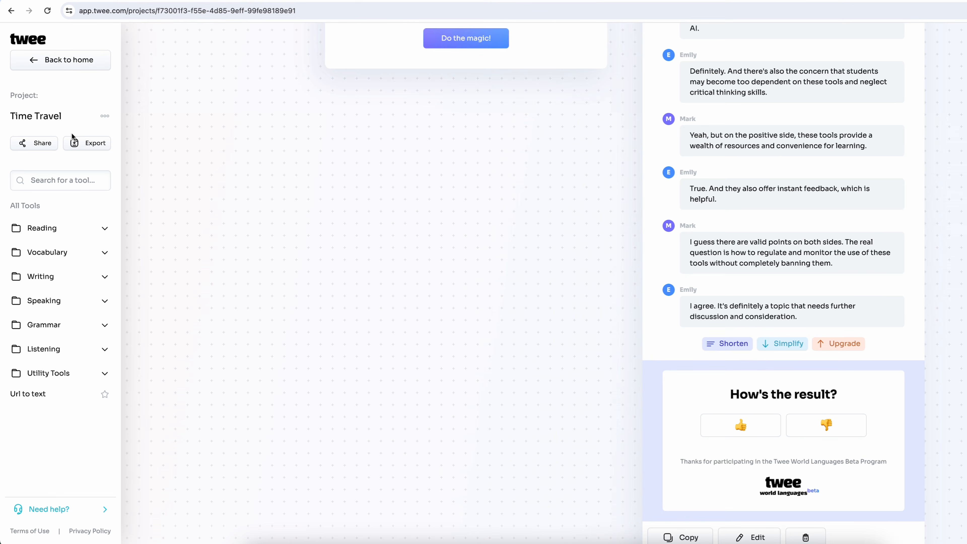
Go back to the project overview and move the Time Travel project to the B2 folder
left_click(70, 67)
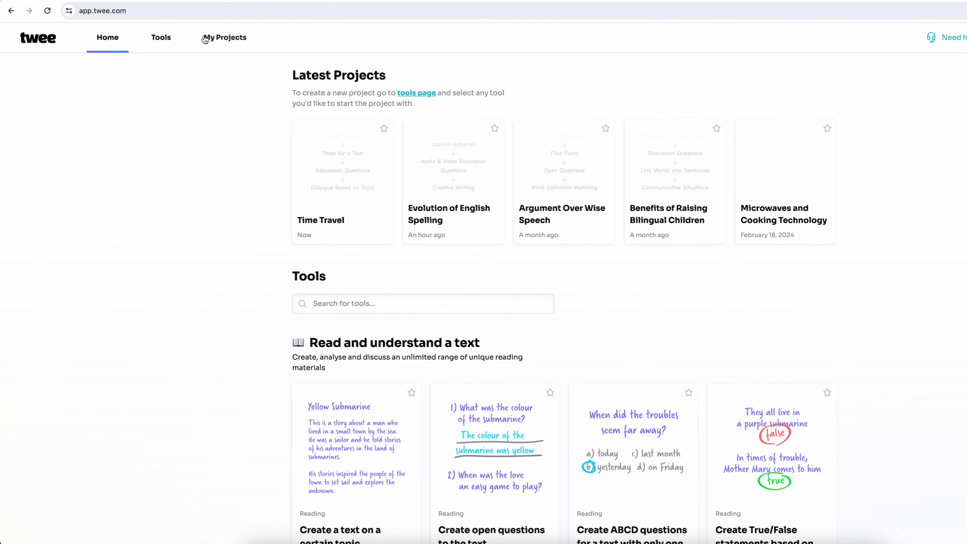
left_click(208, 39)
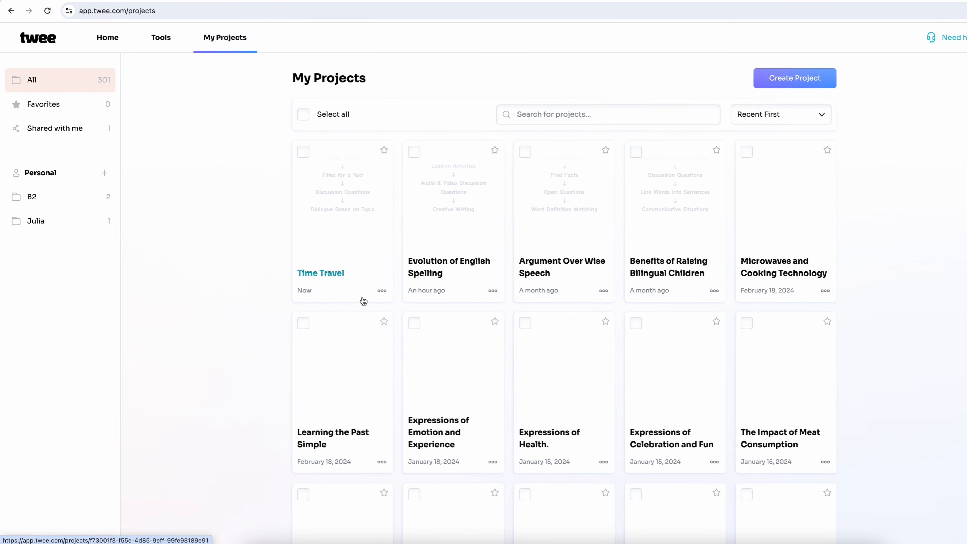
left_click(381, 293)
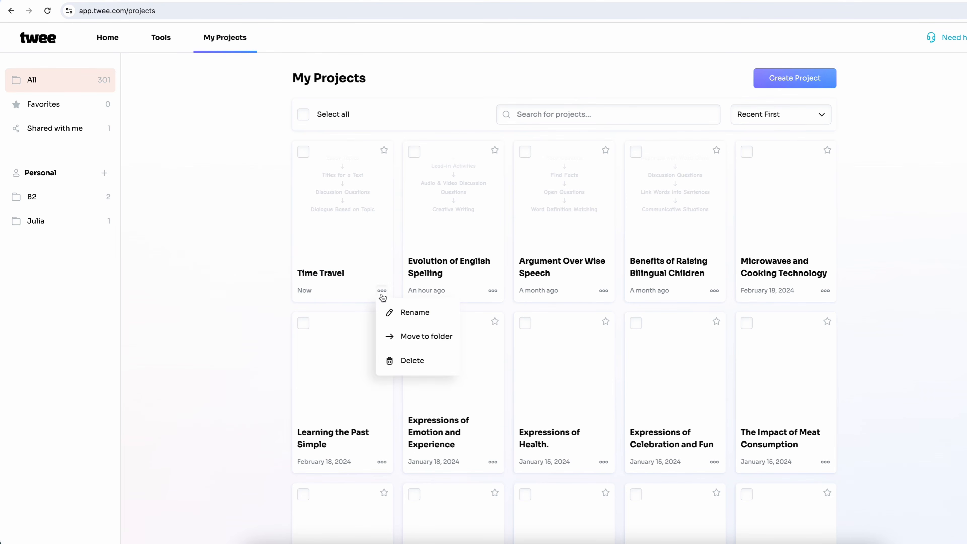
left_click(397, 337)
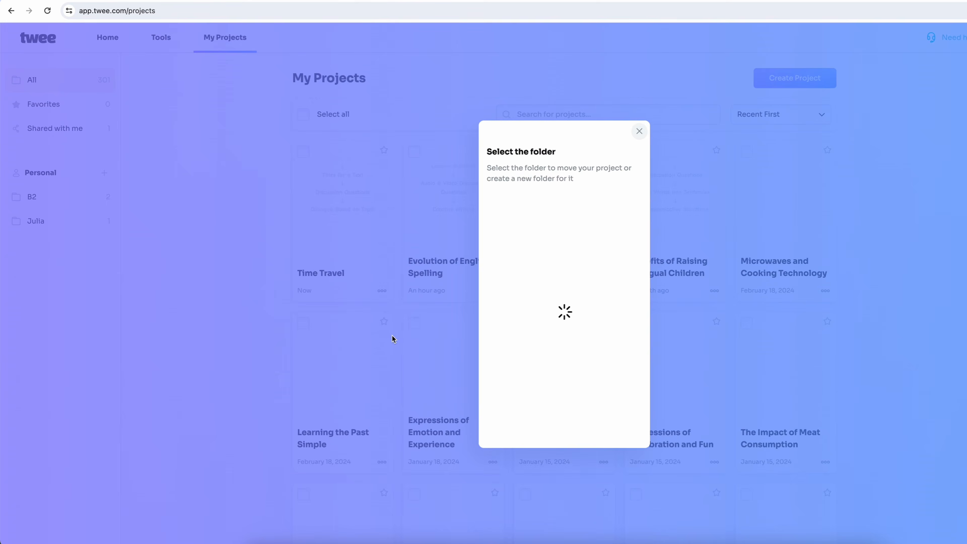
left_click(532, 240)
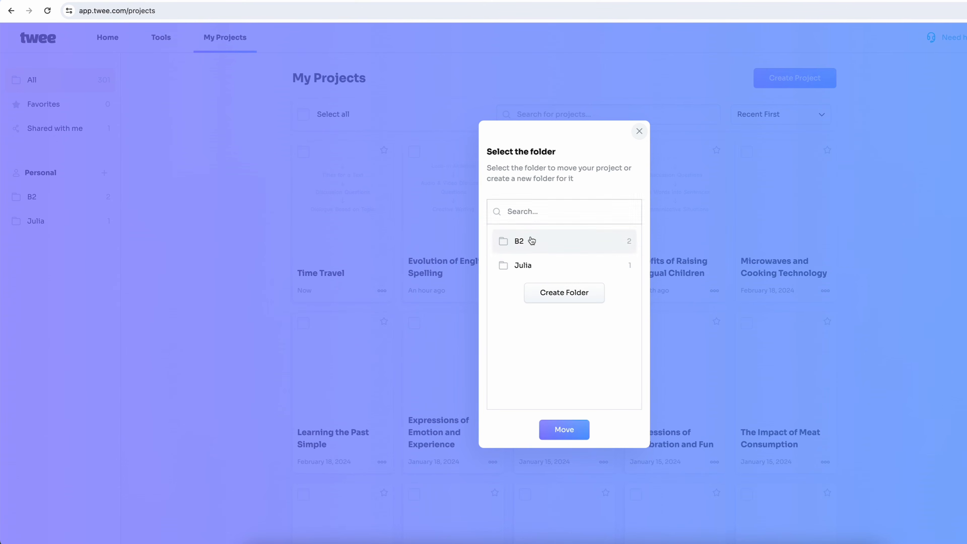